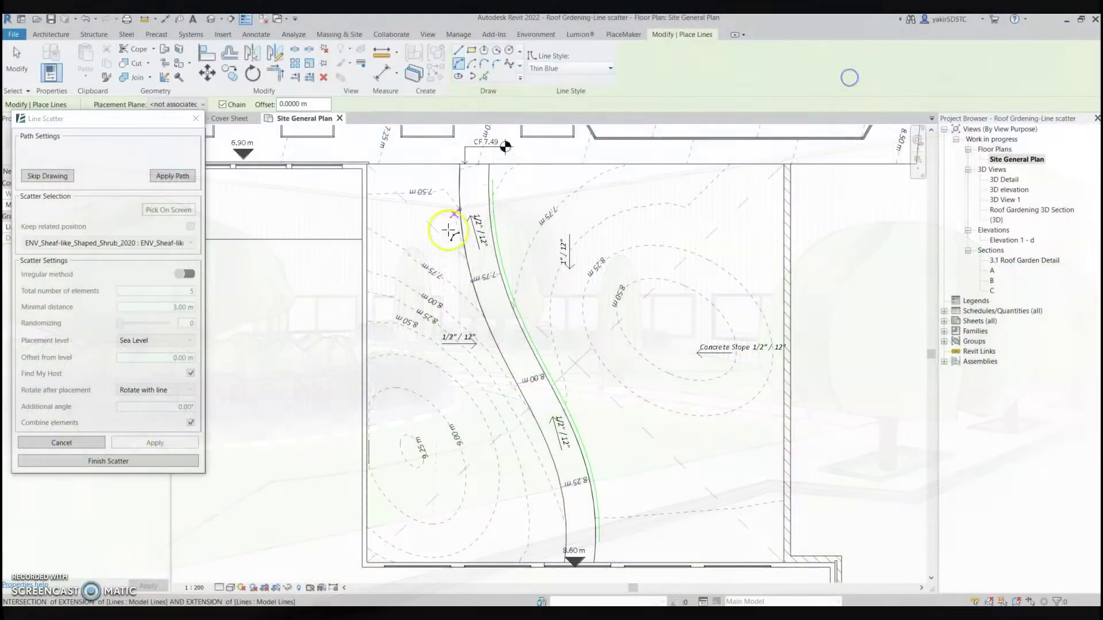
# Step: Draw a curved arc path and apply it as the scatter path
pyautogui.click(371, 356)
pyautogui.click(502, 560)
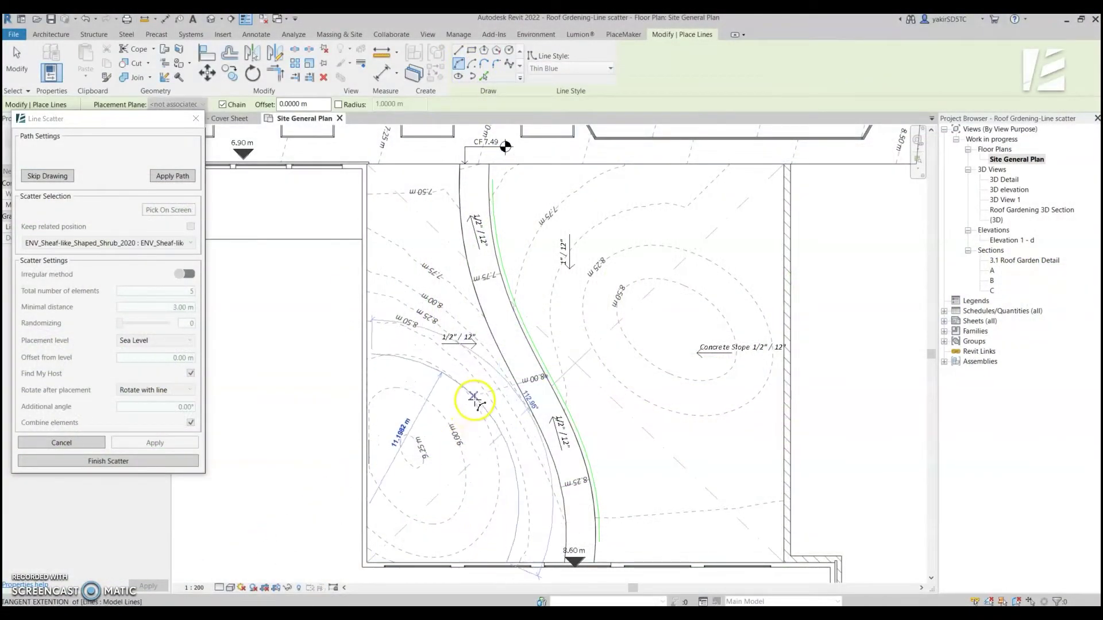
pyautogui.click(477, 408)
pyautogui.click(175, 178)
# Step: Scatter Rockery Element 80x40x30 stones along the arc at 0.88 m minimal distance
pyautogui.click(189, 243)
pyautogui.scroll(-5, 87, 322)
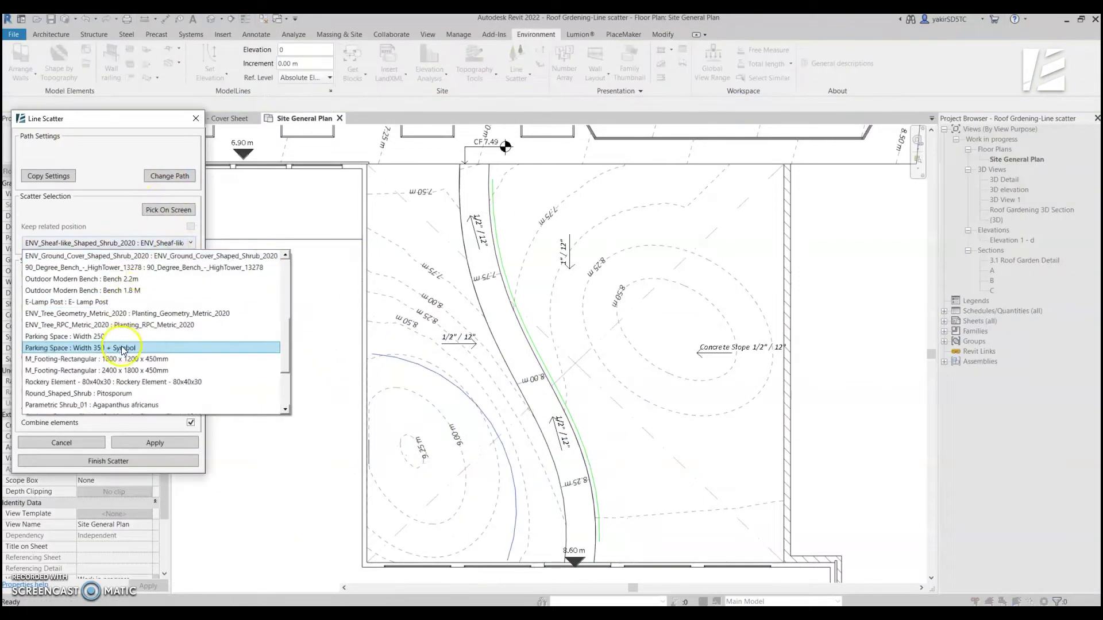
pyautogui.click(58, 291)
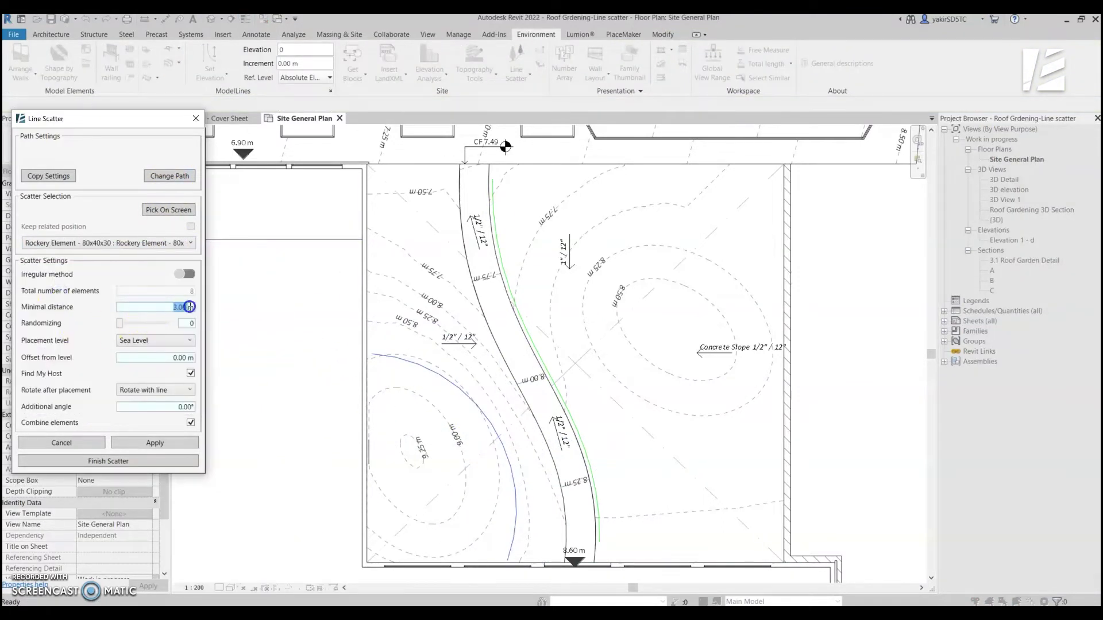
pyautogui.click(155, 443)
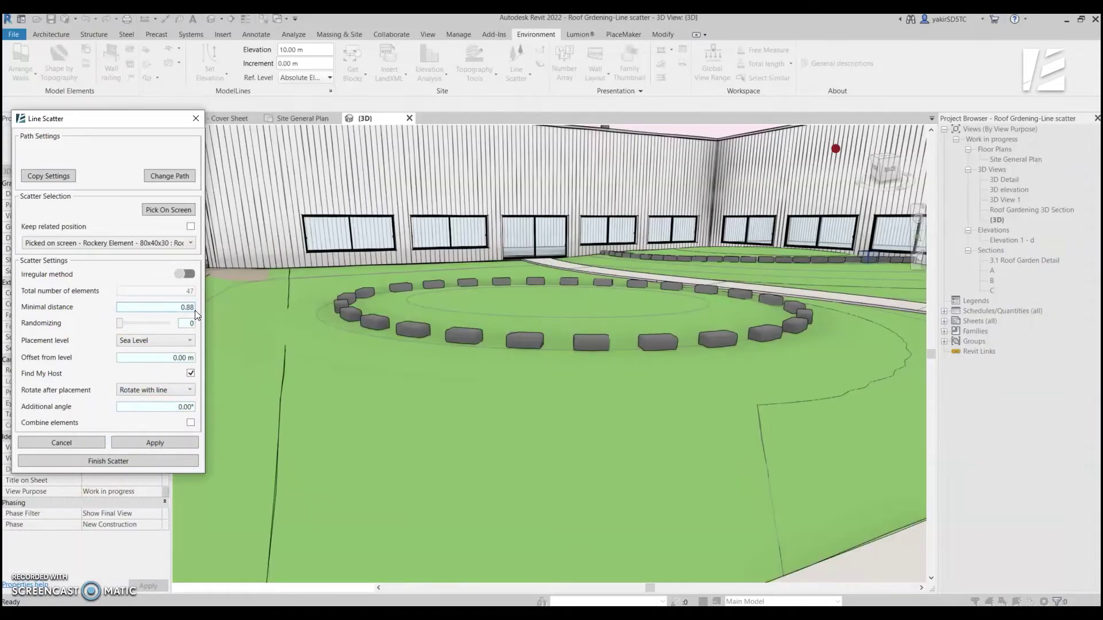
# Step: Apply the 0.88 spacing, then raise the stones with an Offset from level of 1.5
pyautogui.click(155, 445)
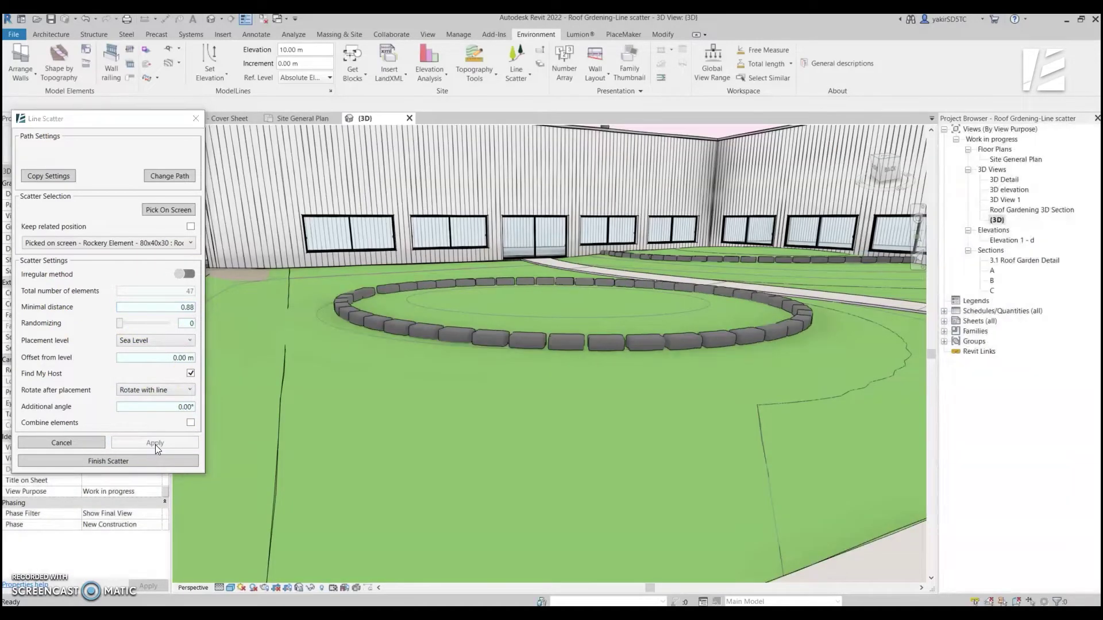
pyautogui.tripleClick(172, 357)
pyautogui.write('1.5')
pyautogui.click(154, 440)
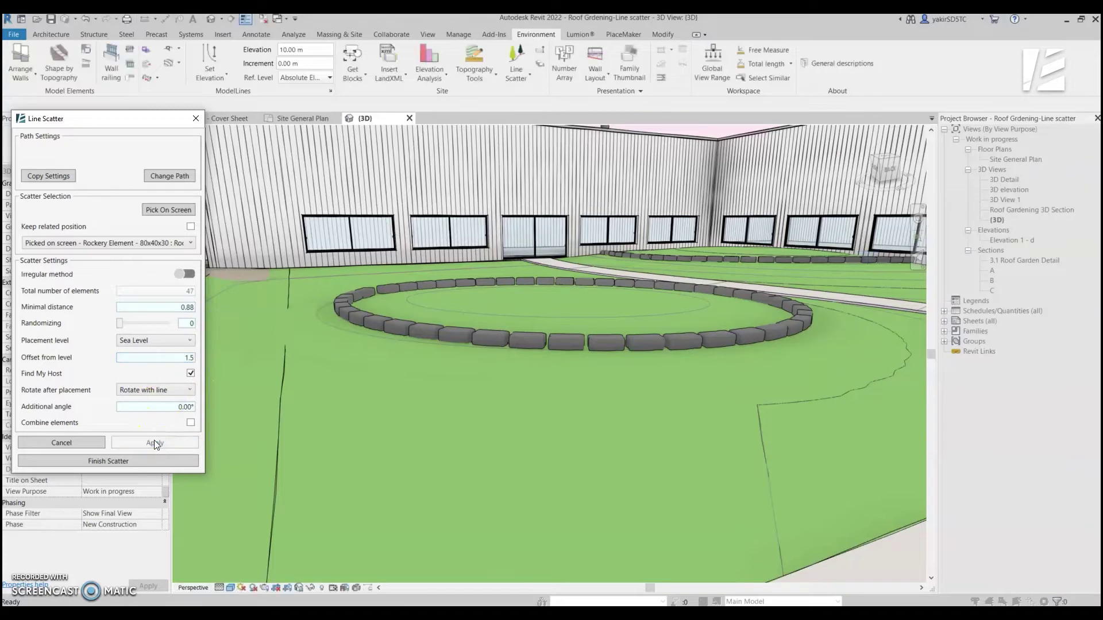
# Step: Try Random rotation on the stones, then return to Rotate with line and apply
pyautogui.click(177, 391)
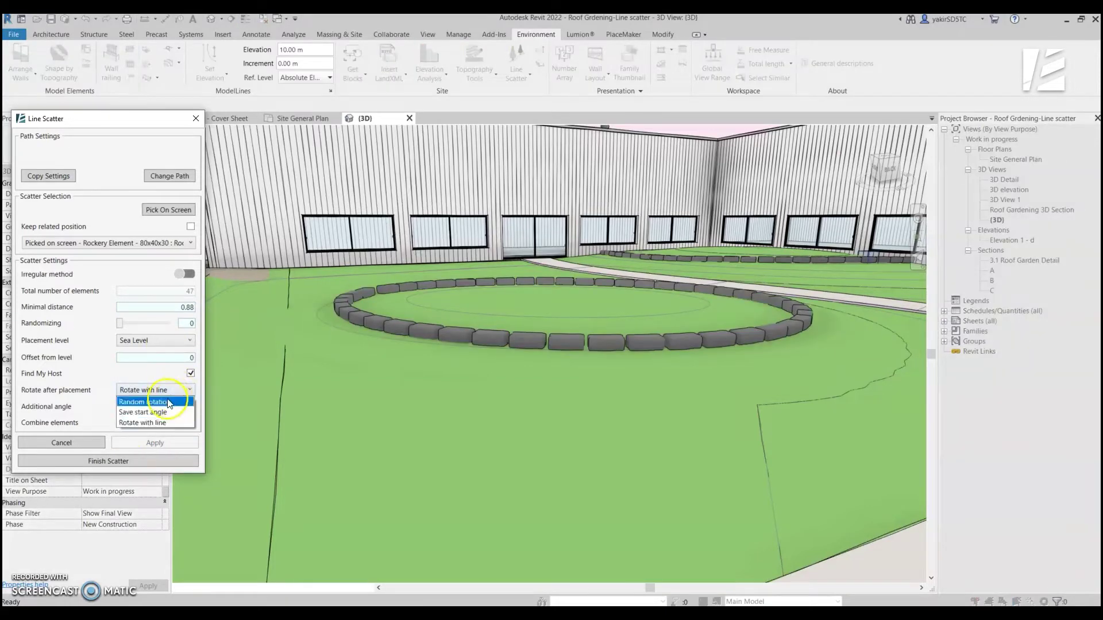
pyautogui.click(140, 403)
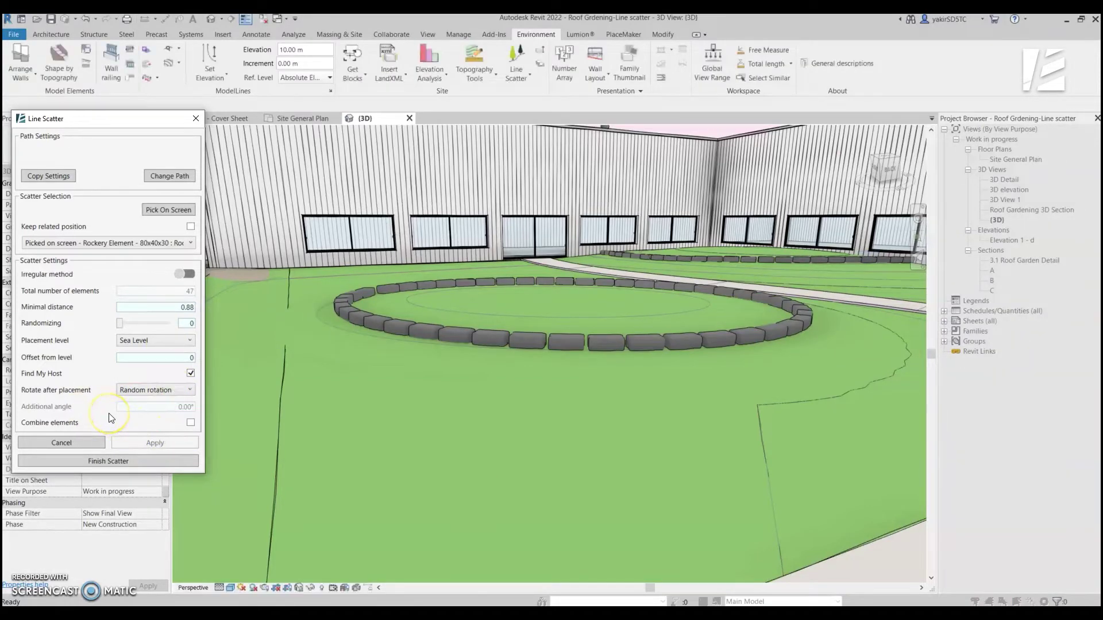
pyautogui.click(166, 391)
pyautogui.click(128, 423)
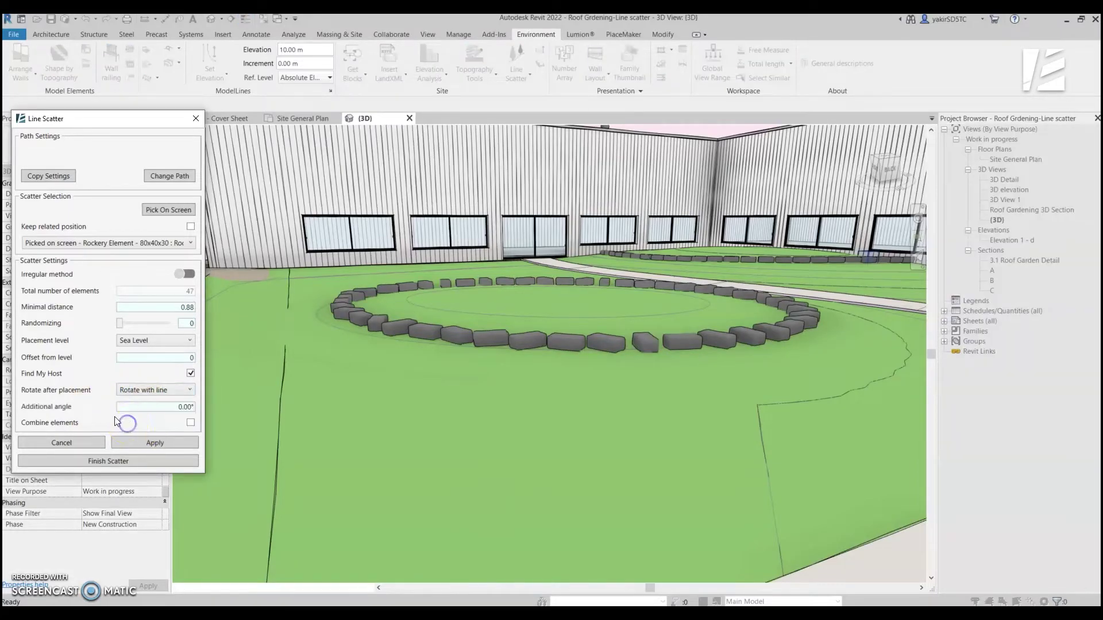
pyautogui.click(154, 442)
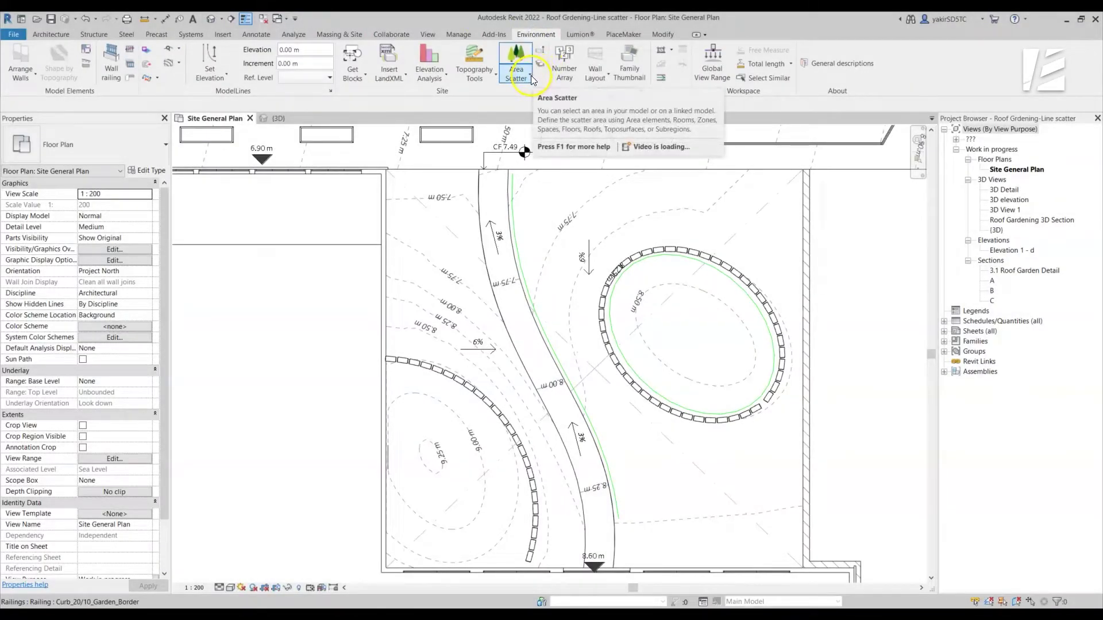
# Step: Start a new Line Scatter from the Area Scatter dropdown and begin defining its path
pyautogui.click(532, 79)
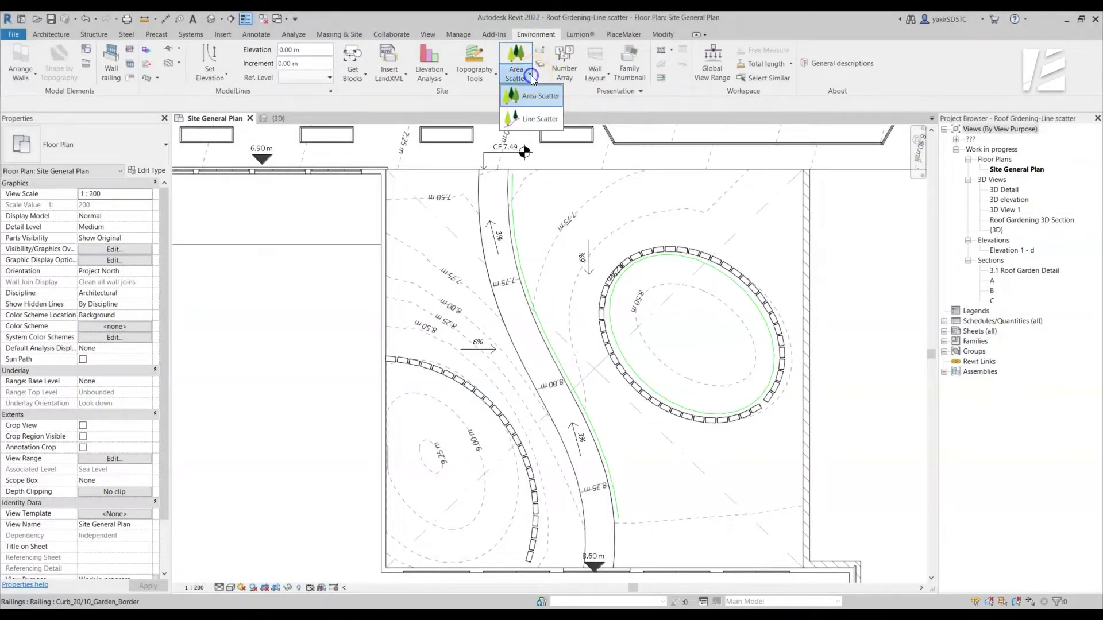
pyautogui.click(527, 118)
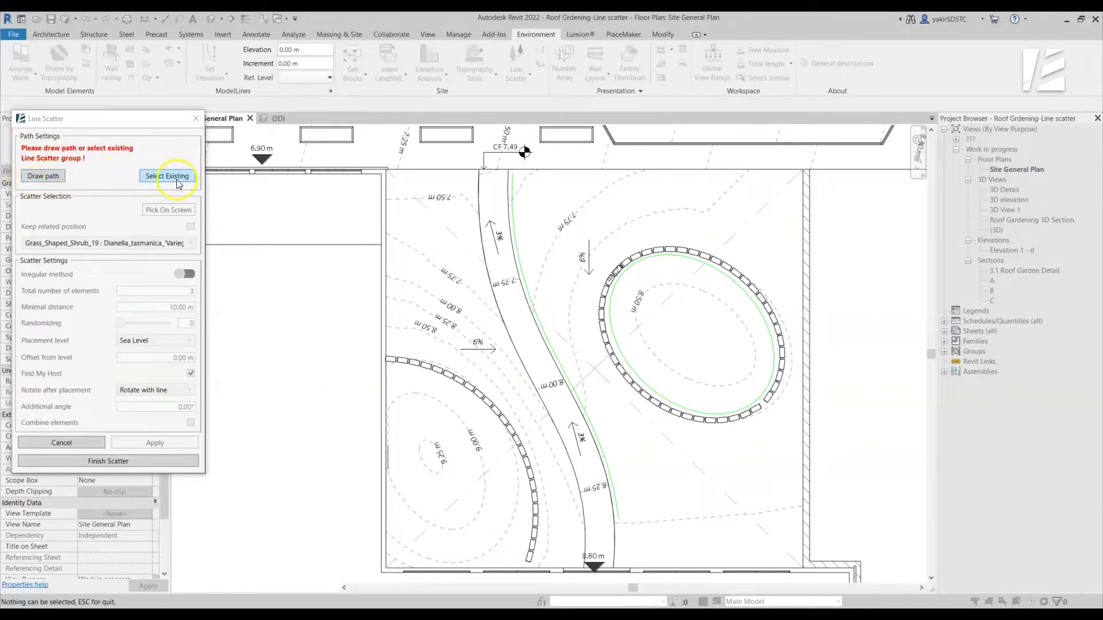
pyautogui.click(42, 175)
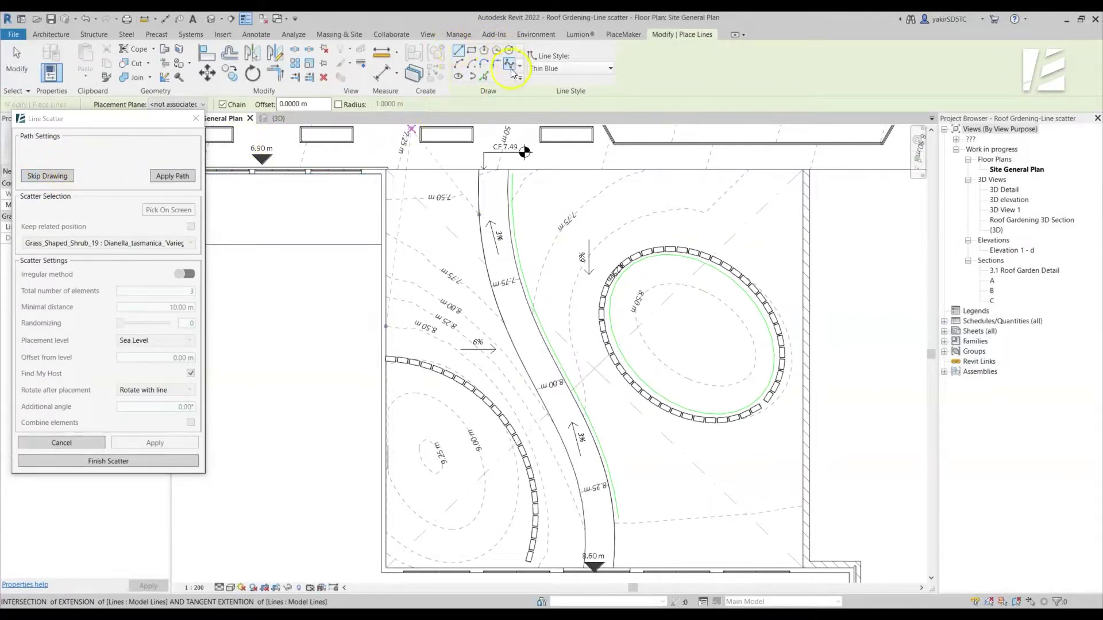
# Step: After a trial arc, pick the green walkway edge line and apply it as the path
pyautogui.click(458, 64)
pyautogui.click(521, 172)
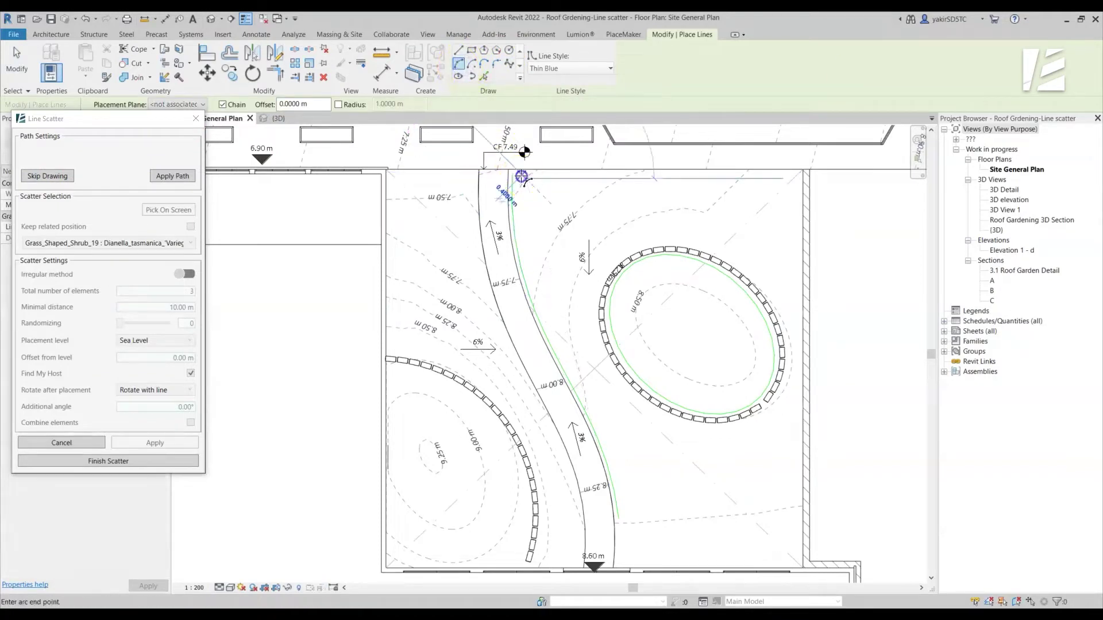
pyautogui.click(559, 301)
pyautogui.click(527, 246)
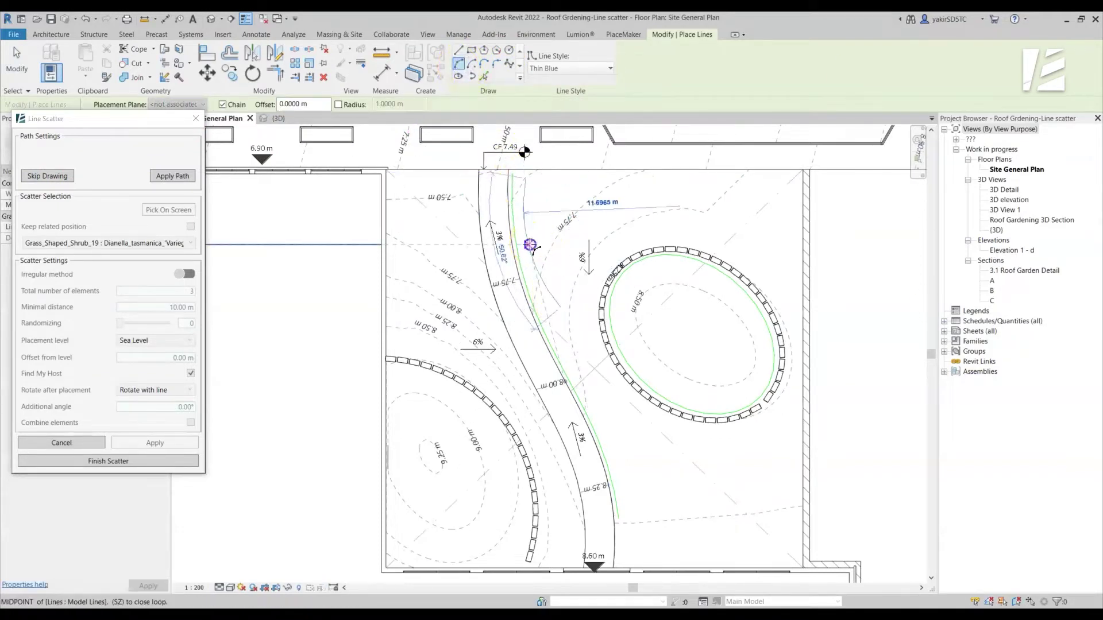
pyautogui.click(562, 260)
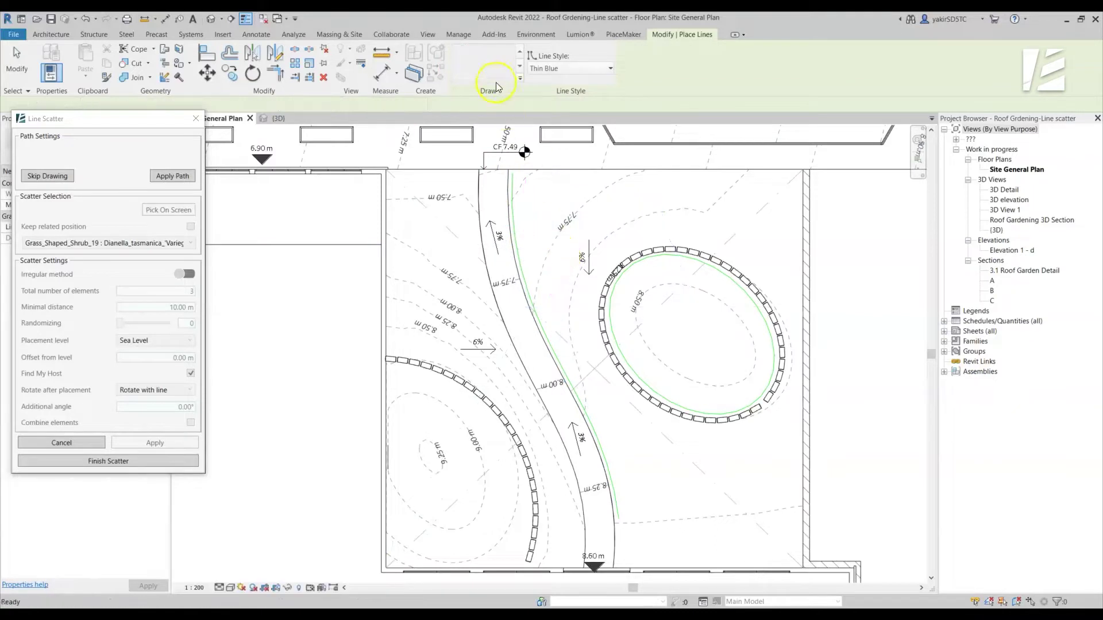
pyautogui.click(512, 175)
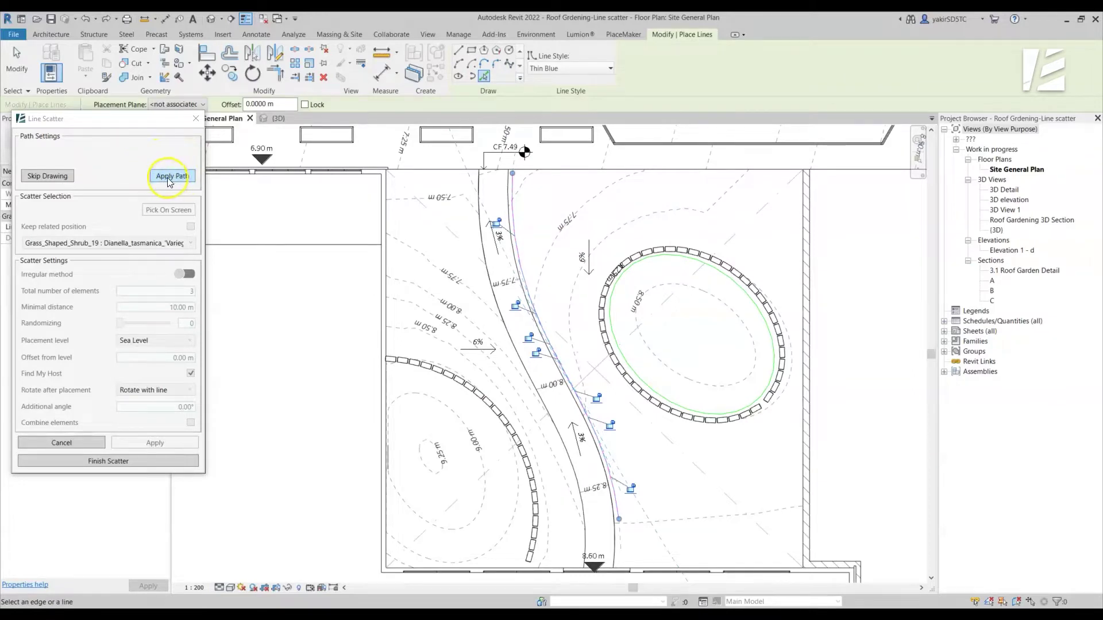
pyautogui.click(168, 180)
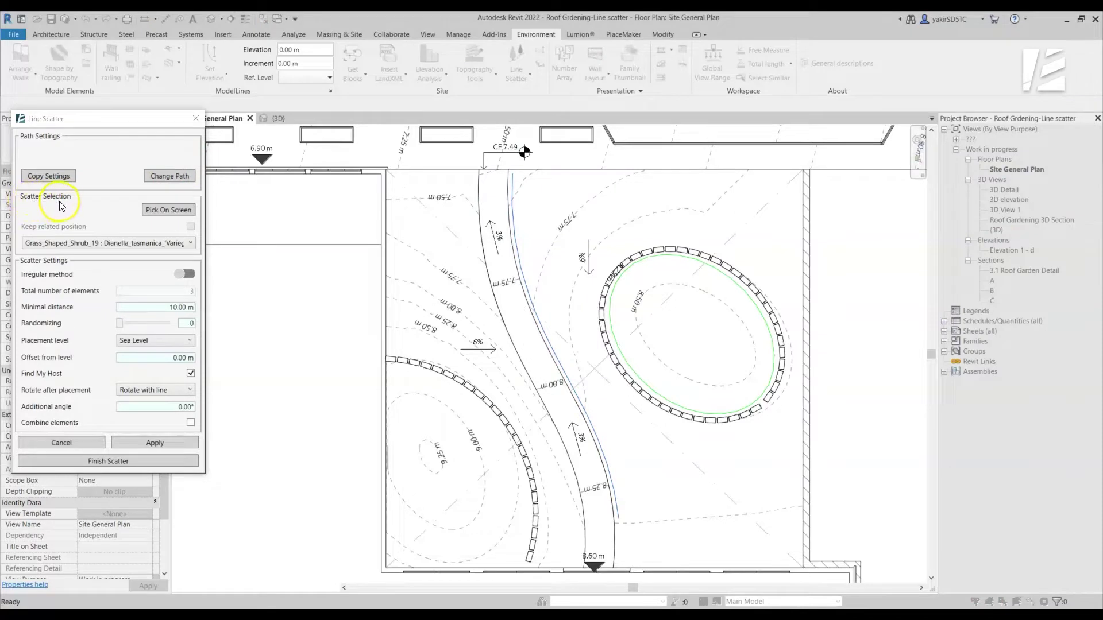
# Step: Replace the Dianella shrub with Double street light : Double street light as the scatter element
pyautogui.click(190, 243)
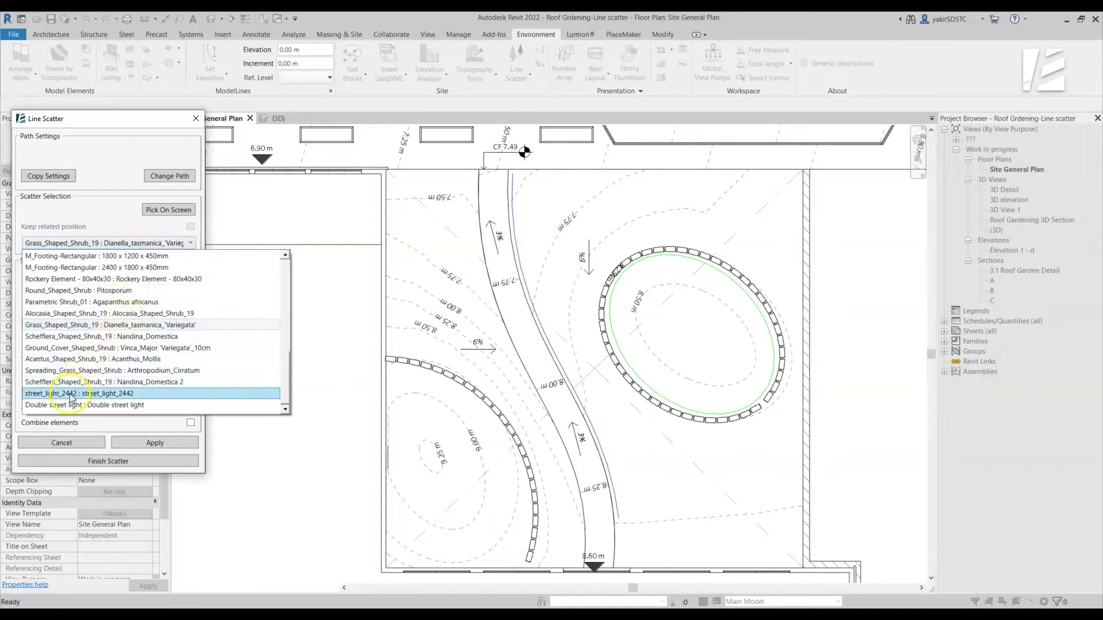
pyautogui.click(84, 220)
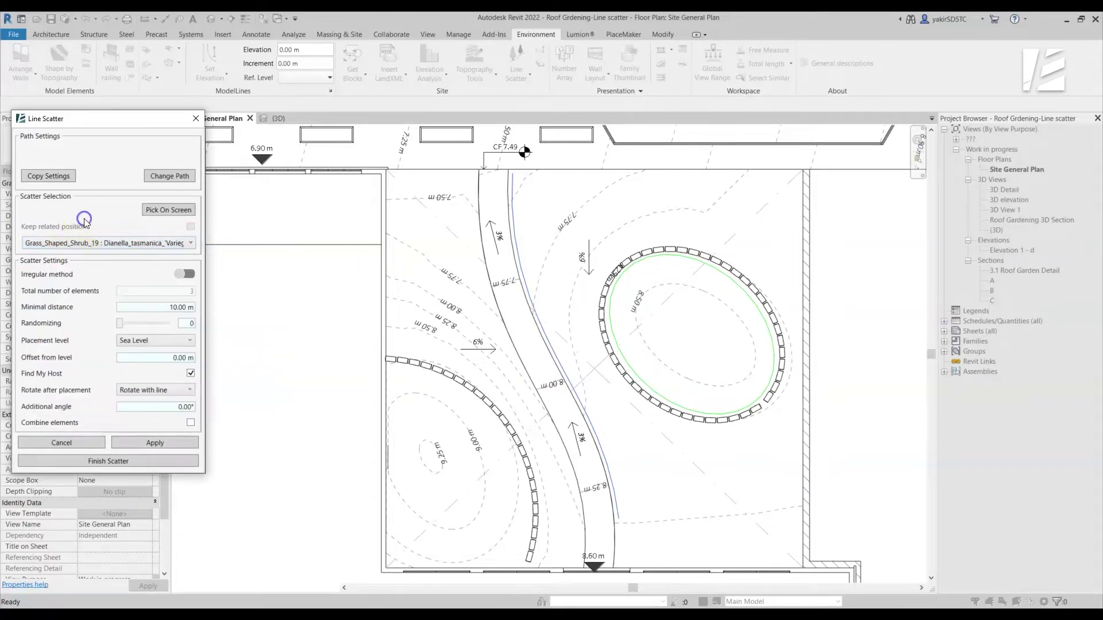
pyautogui.click(163, 210)
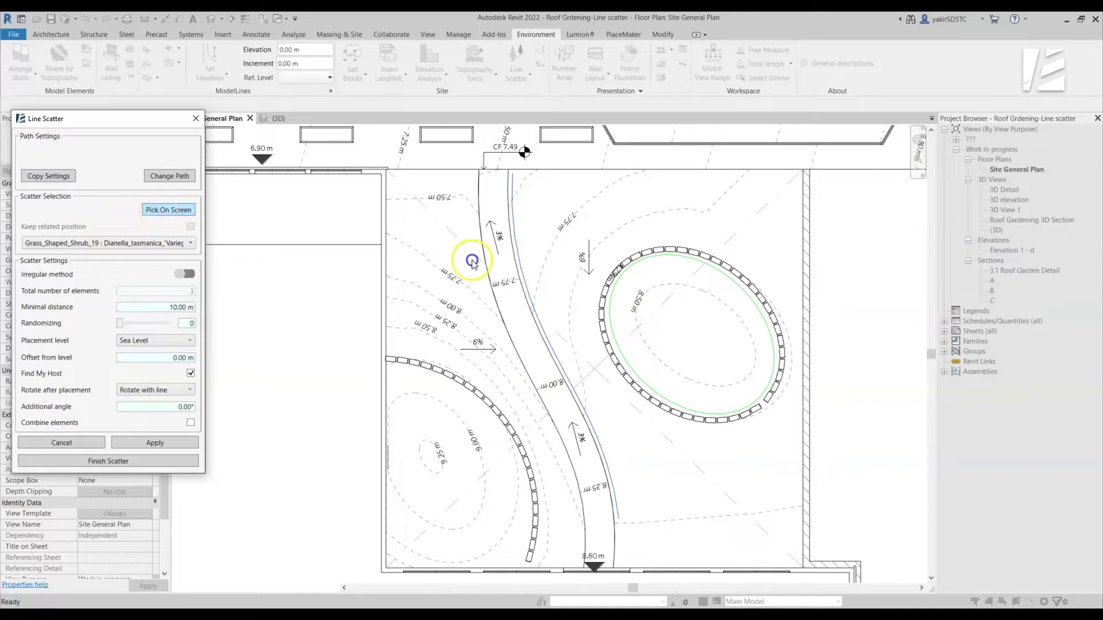
pyautogui.click(430, 373)
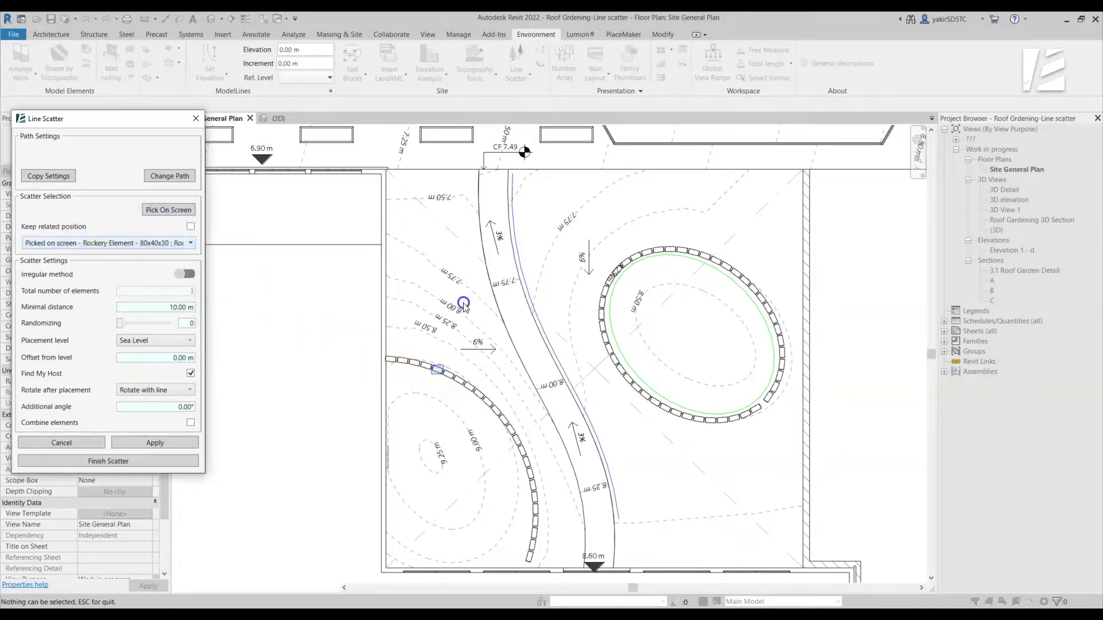
pyautogui.click(109, 243)
pyautogui.scroll(-10, 86, 374)
pyautogui.click(65, 407)
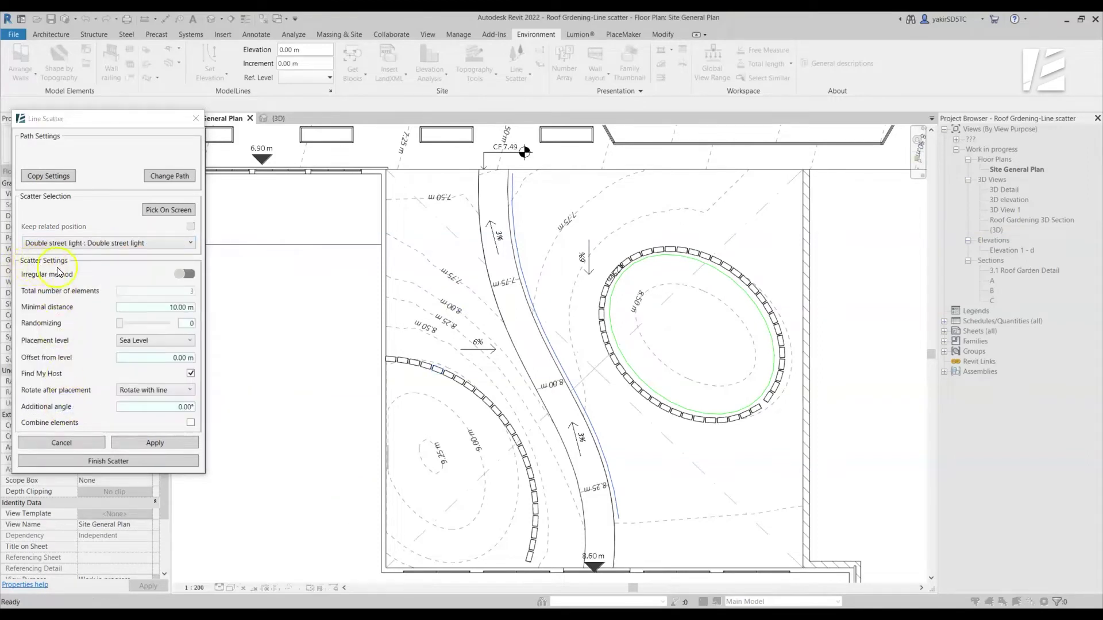
# Step: Space the street lights at minimal distance 7, trial a fixed count of 10, then revert
pyautogui.click(168, 307)
pyautogui.write('7')
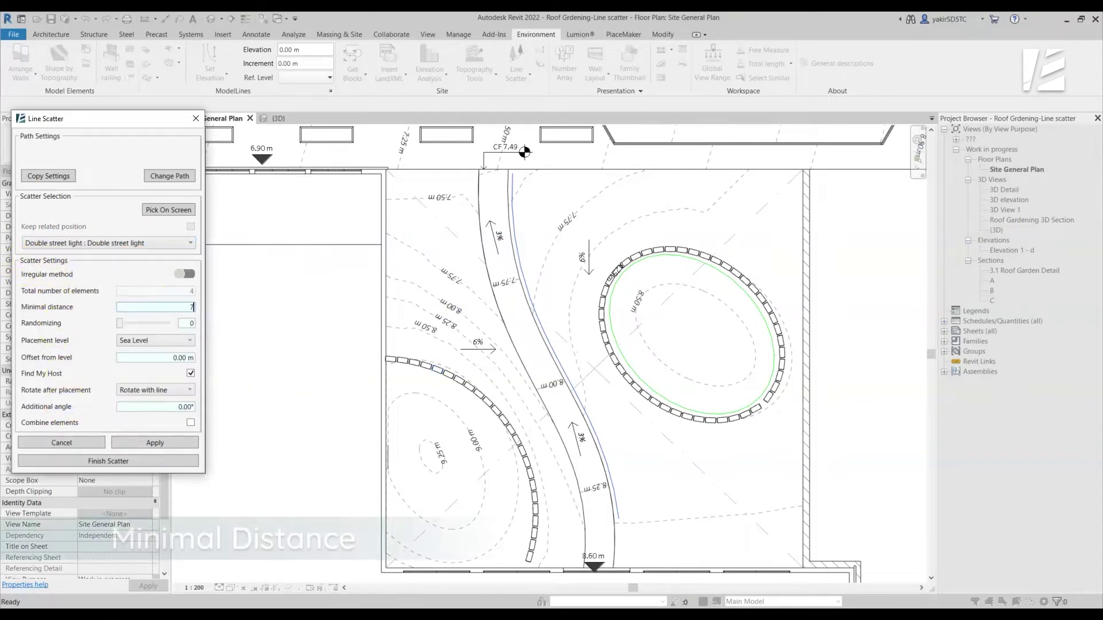
pyautogui.click(154, 449)
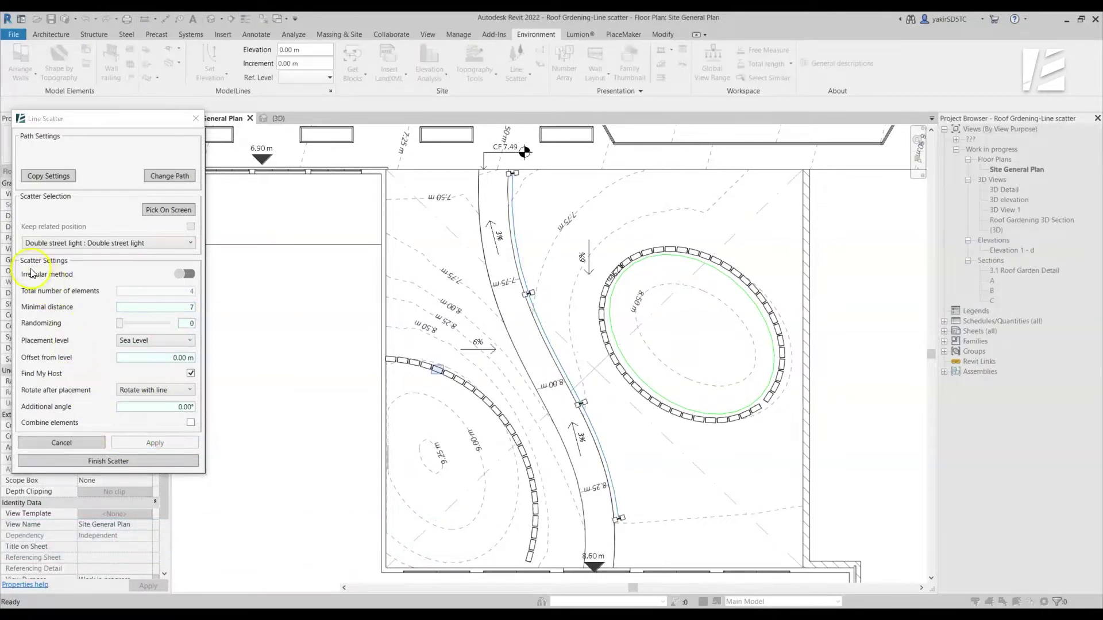
pyautogui.click(185, 274)
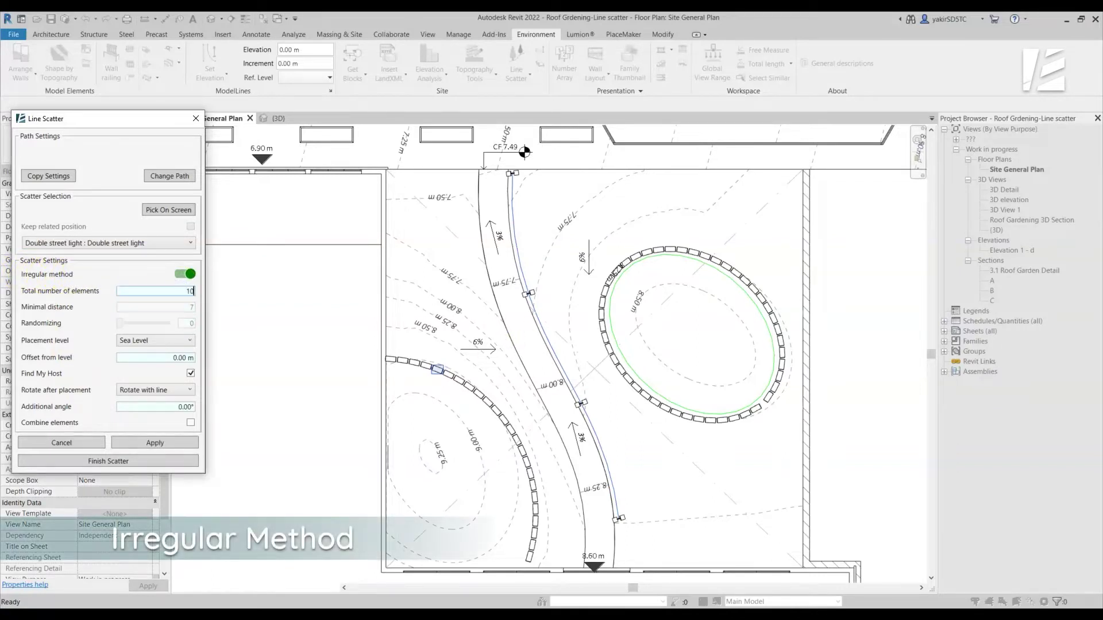
pyautogui.click(138, 444)
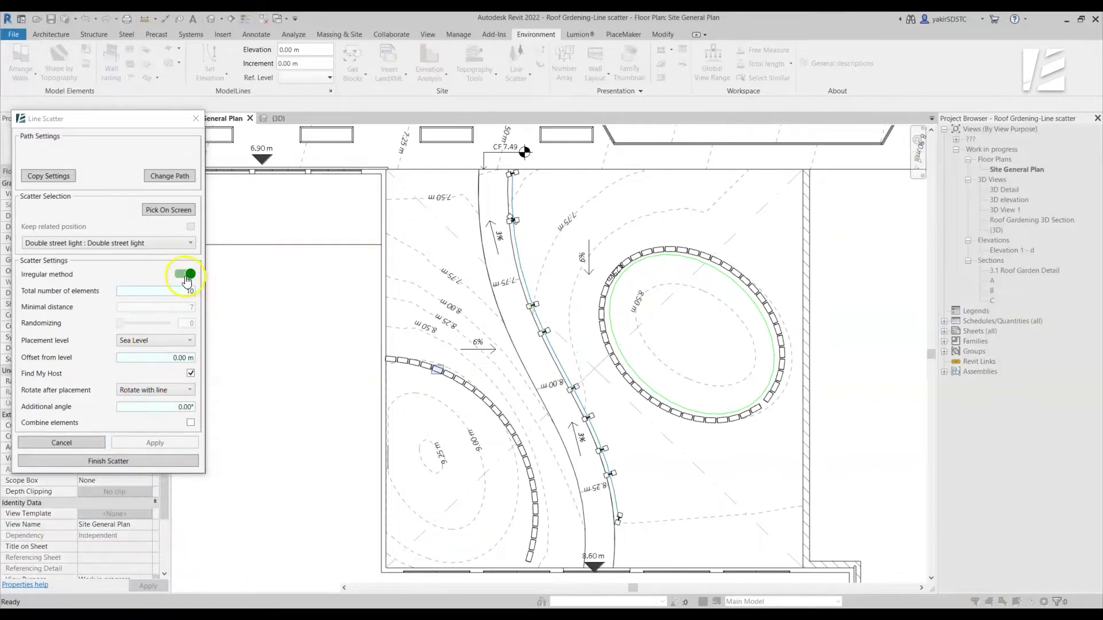
pyautogui.click(185, 275)
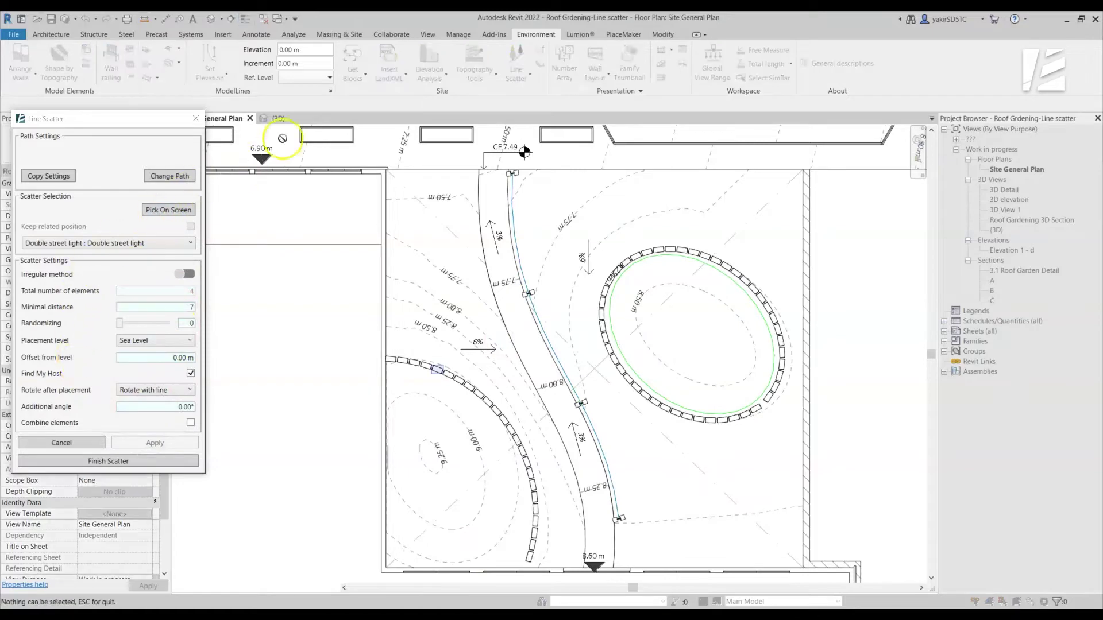
pyautogui.click(277, 119)
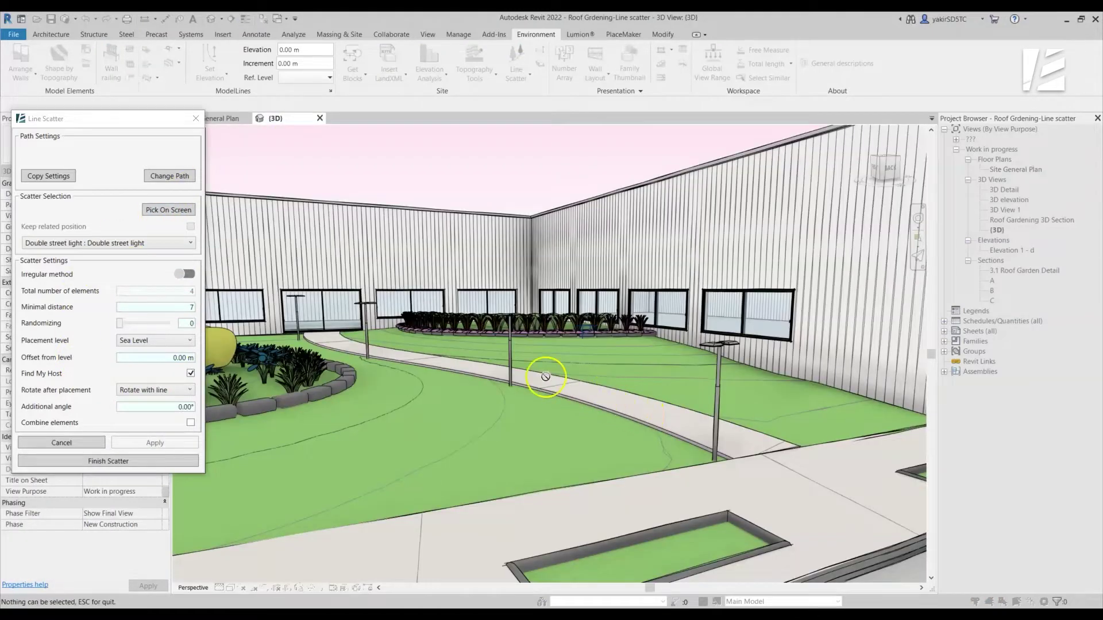
# Step: In the Site General Plan, apply a Randomizing value of 4 to the street-light spacing
pyautogui.scroll(2, 458, 340)
pyautogui.scroll(2, 431, 328)
pyautogui.scroll(2, 374, 281)
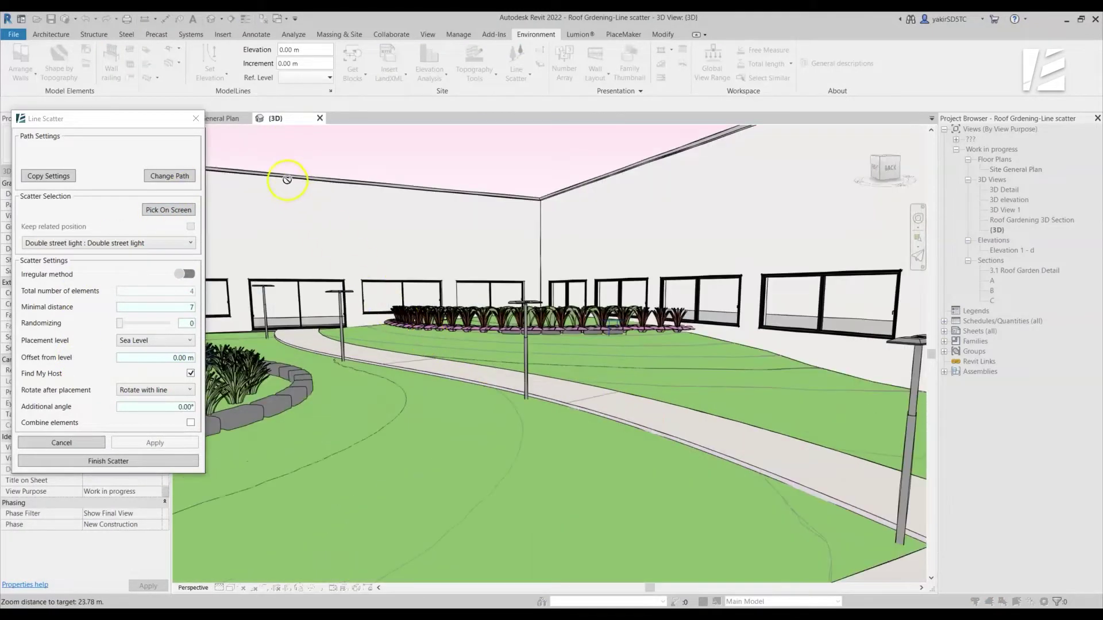
pyautogui.scroll(-3, 270, 172)
pyautogui.scroll(2, 322, 228)
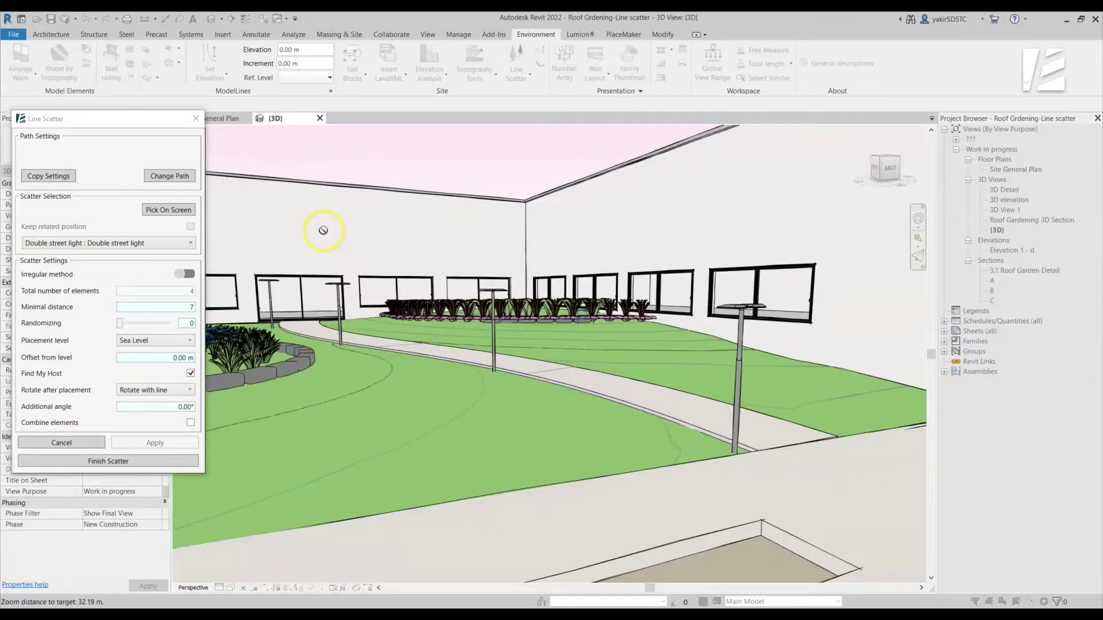
pyautogui.click(228, 119)
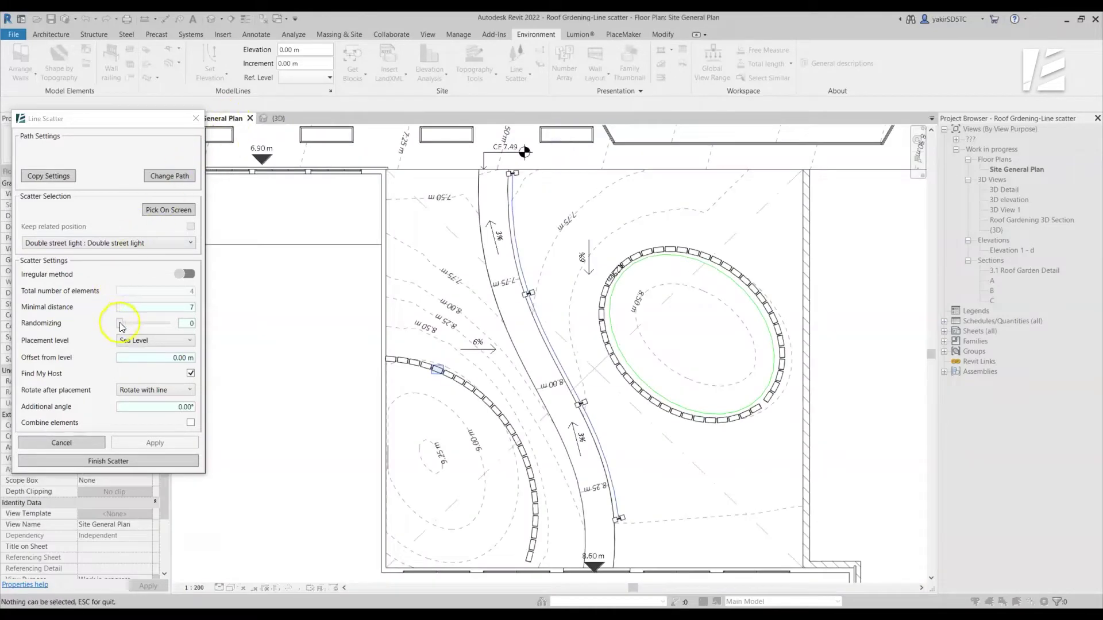
pyautogui.moveTo(120, 323); pyautogui.dragTo(146, 325)
pyautogui.click(161, 328)
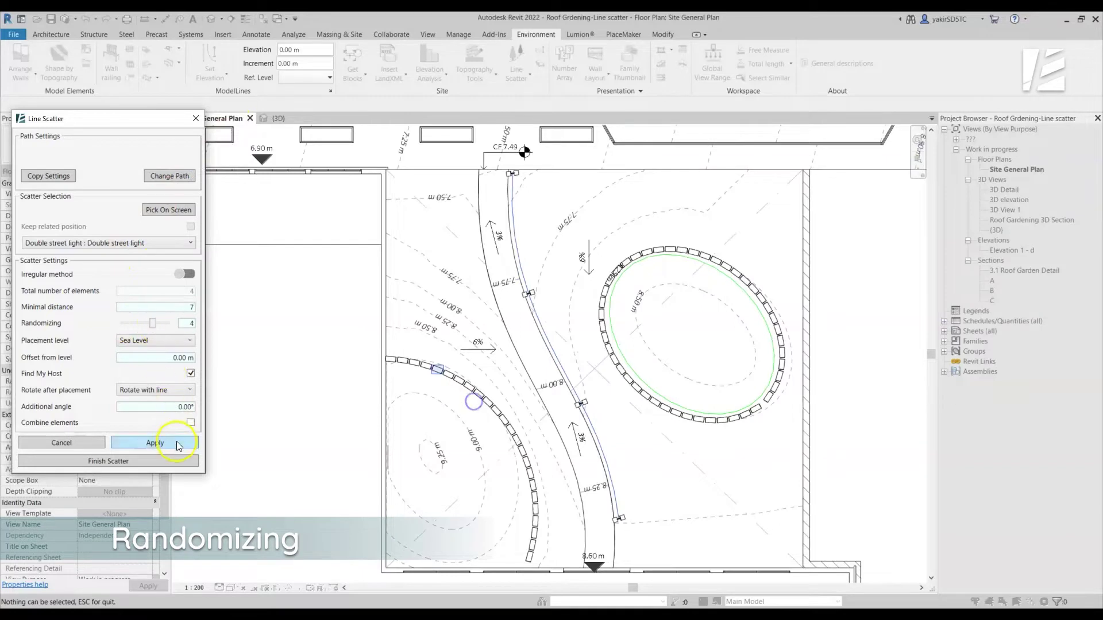
pyautogui.click(176, 441)
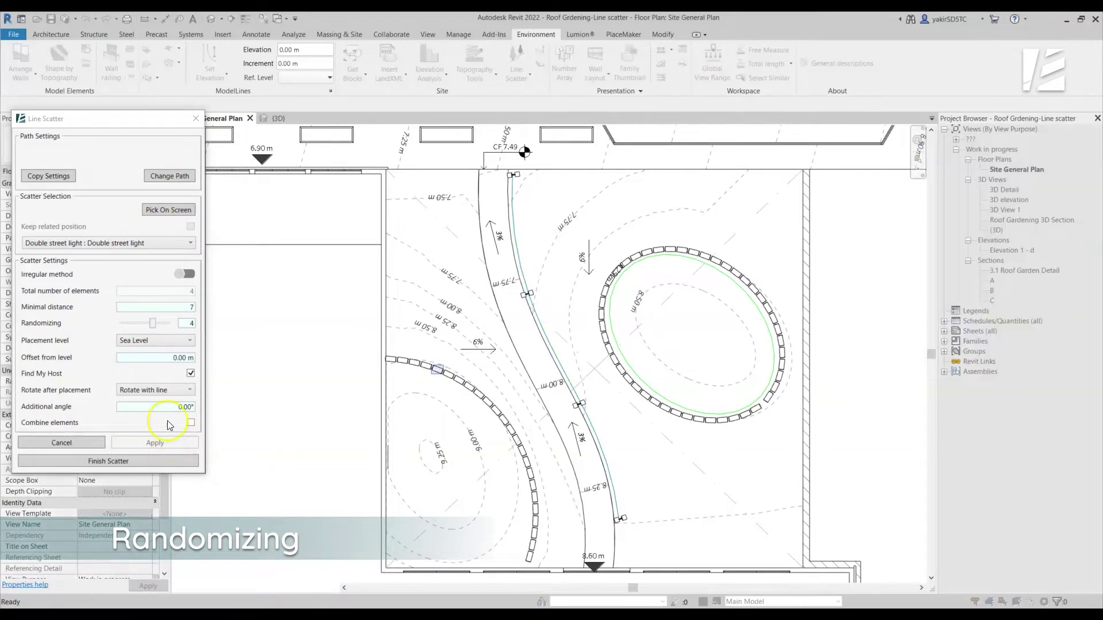
# Step: Lower Randomizing back toward 0, reapply, and keep Sea Level as the placement level
pyautogui.click(145, 322)
pyautogui.moveTo(137, 326); pyautogui.dragTo(118, 327)
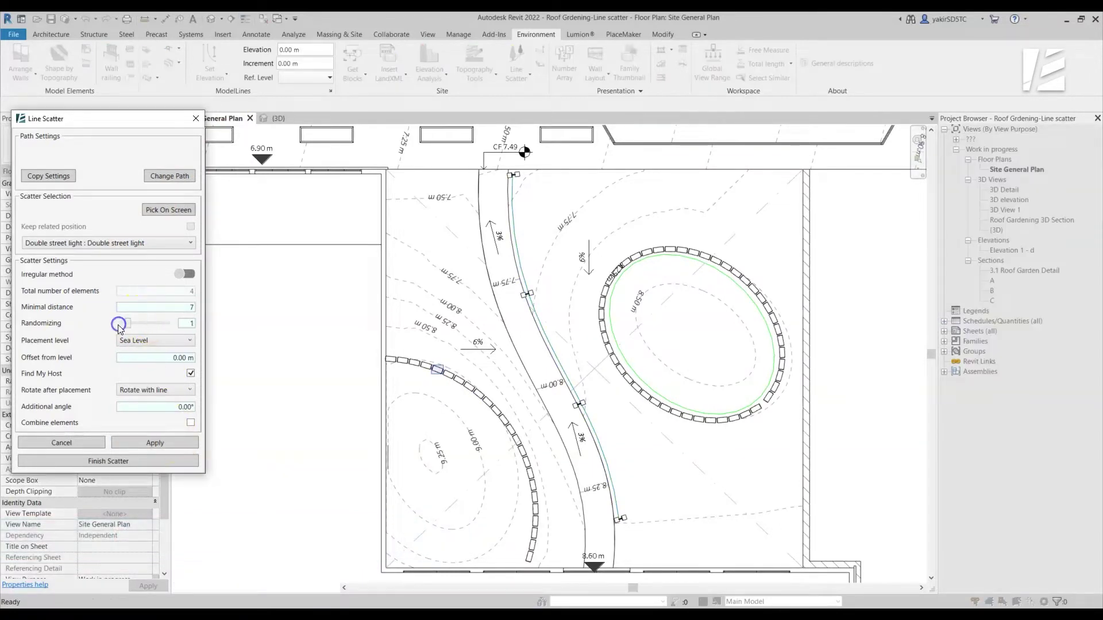
pyautogui.click(152, 443)
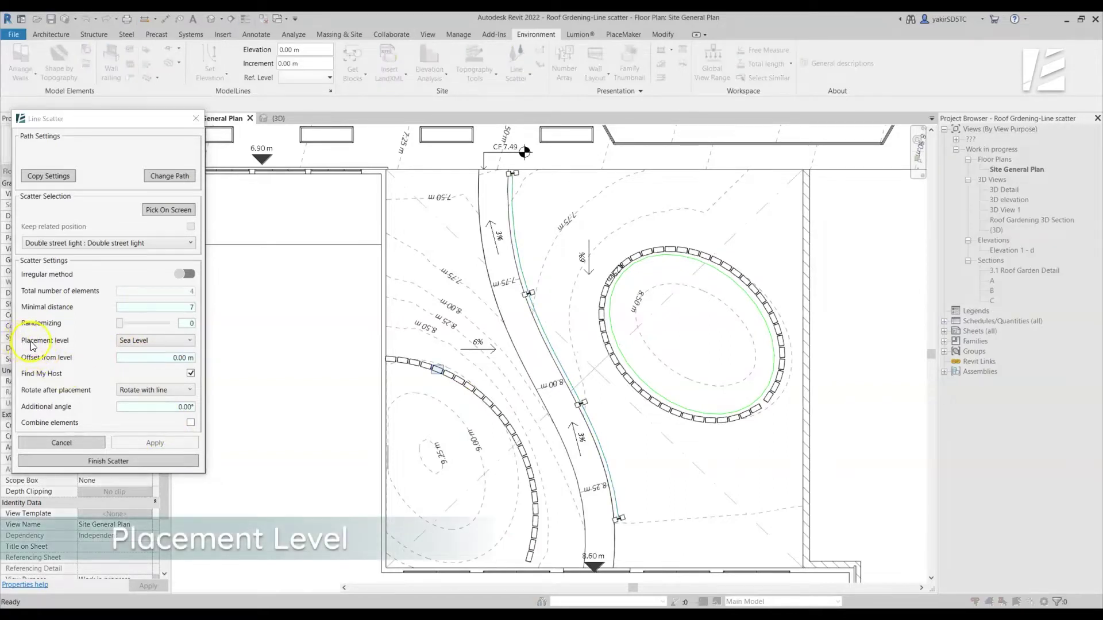
pyautogui.click(150, 340)
pyautogui.click(160, 352)
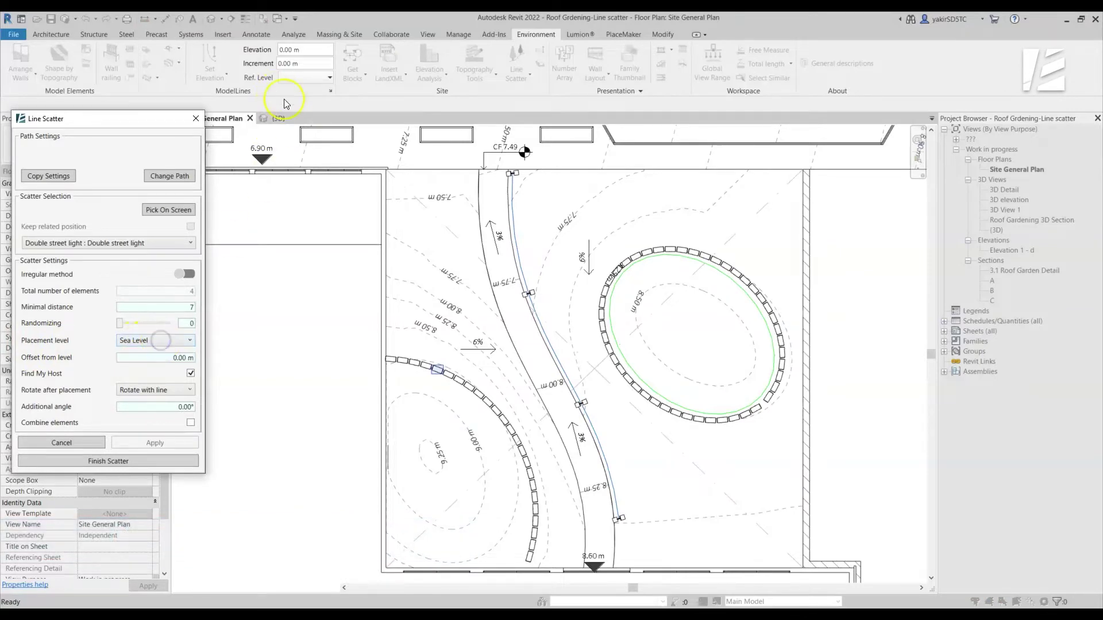
# Step: In 3D, raise the street lights with Offset from level 5 and turn off host finding
pyautogui.click(277, 118)
pyautogui.click(167, 357)
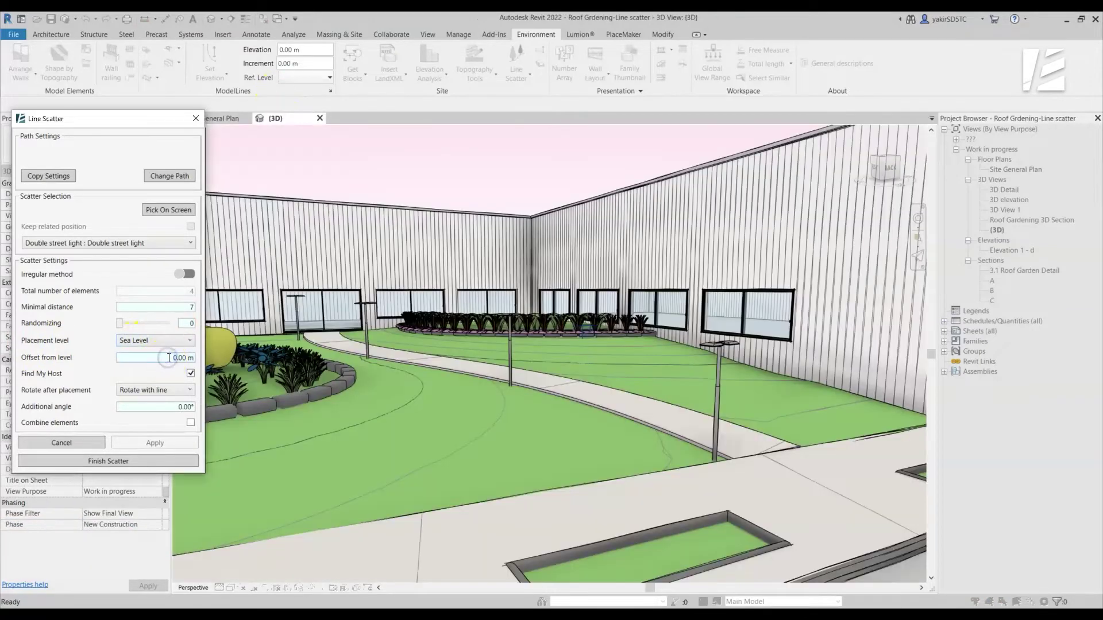
pyautogui.write('5')
pyautogui.click(173, 442)
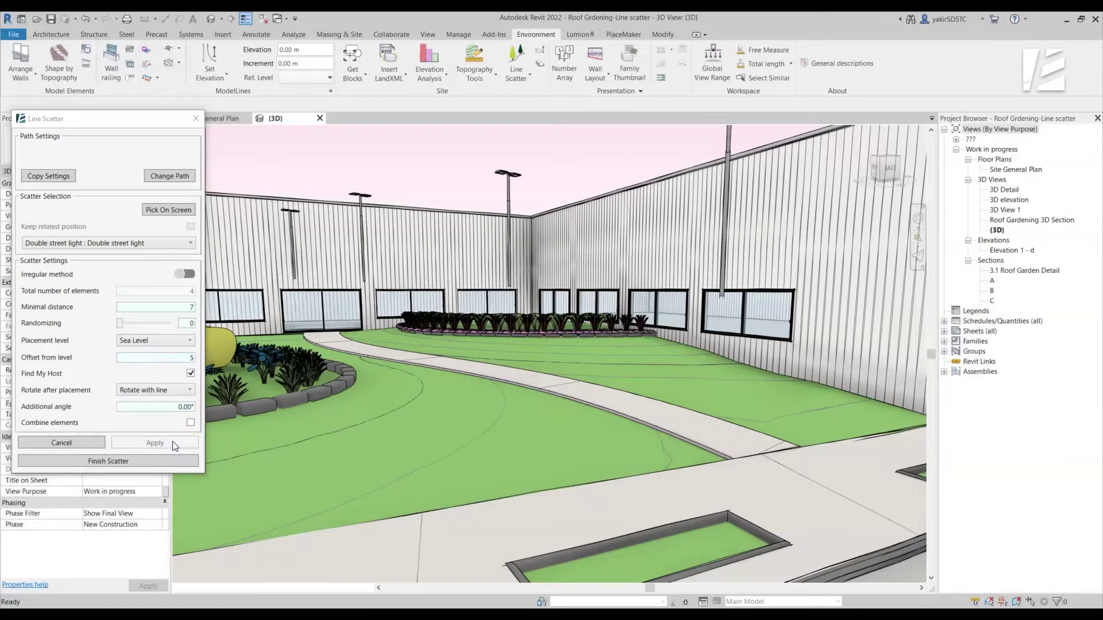
pyautogui.click(35, 377)
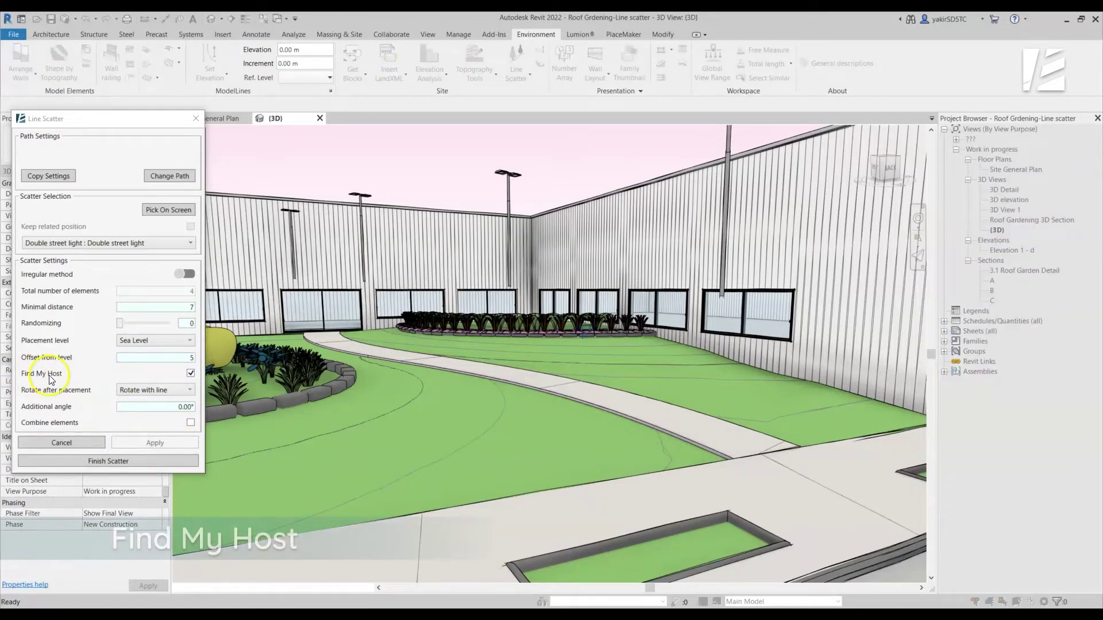
pyautogui.click(190, 374)
pyautogui.doubleClick(192, 357)
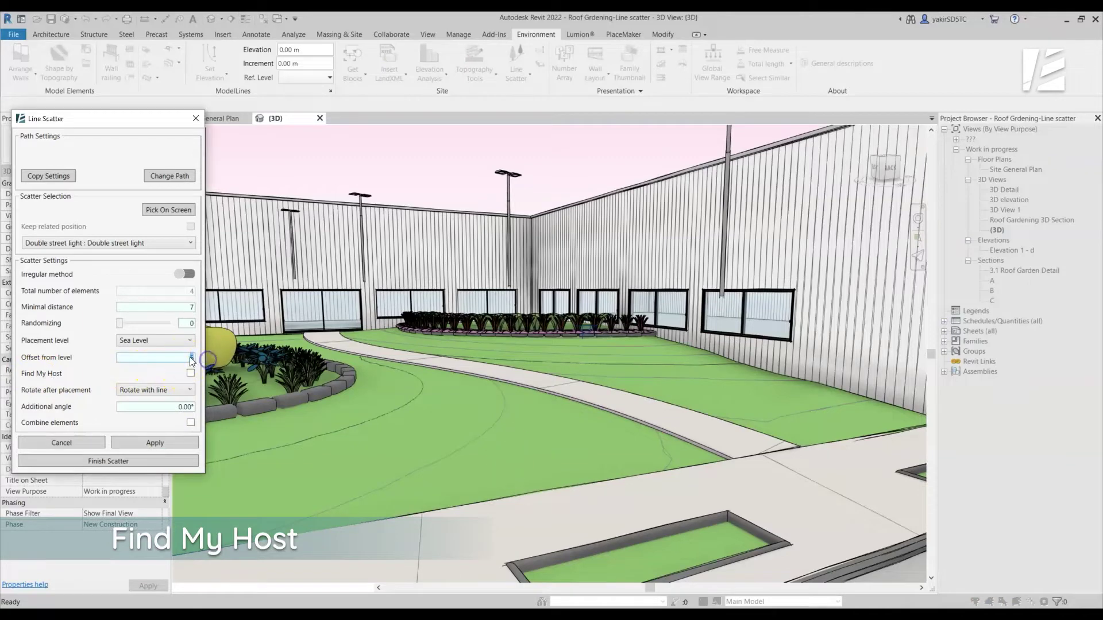
pyautogui.click(142, 440)
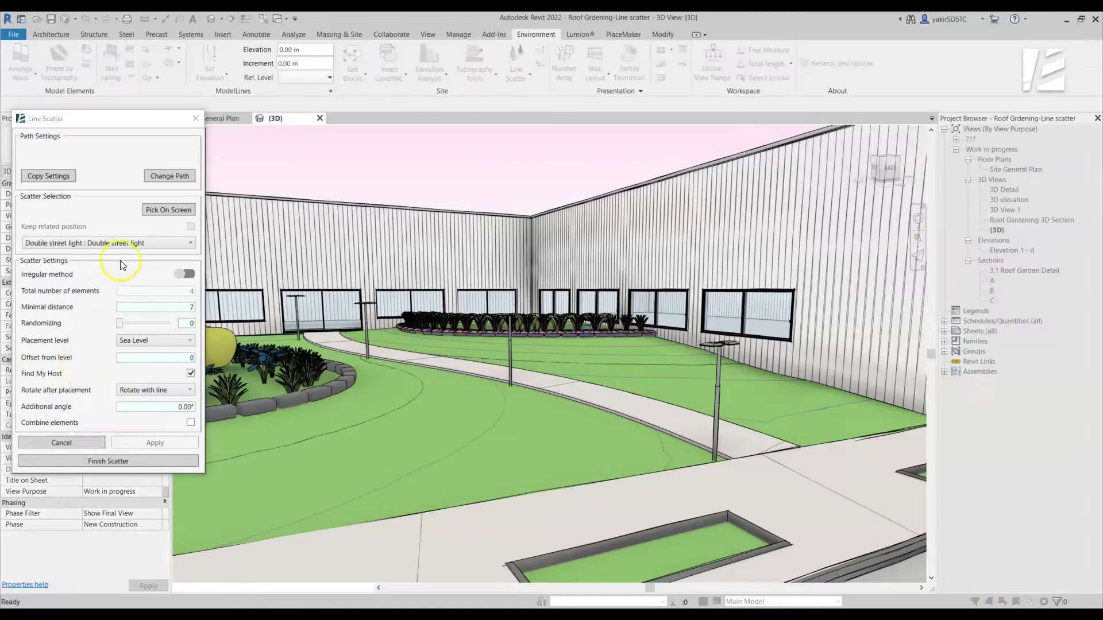
# Step: In the site plan, try Random rotation and then start-angle rotation on the lights
pyautogui.click(228, 120)
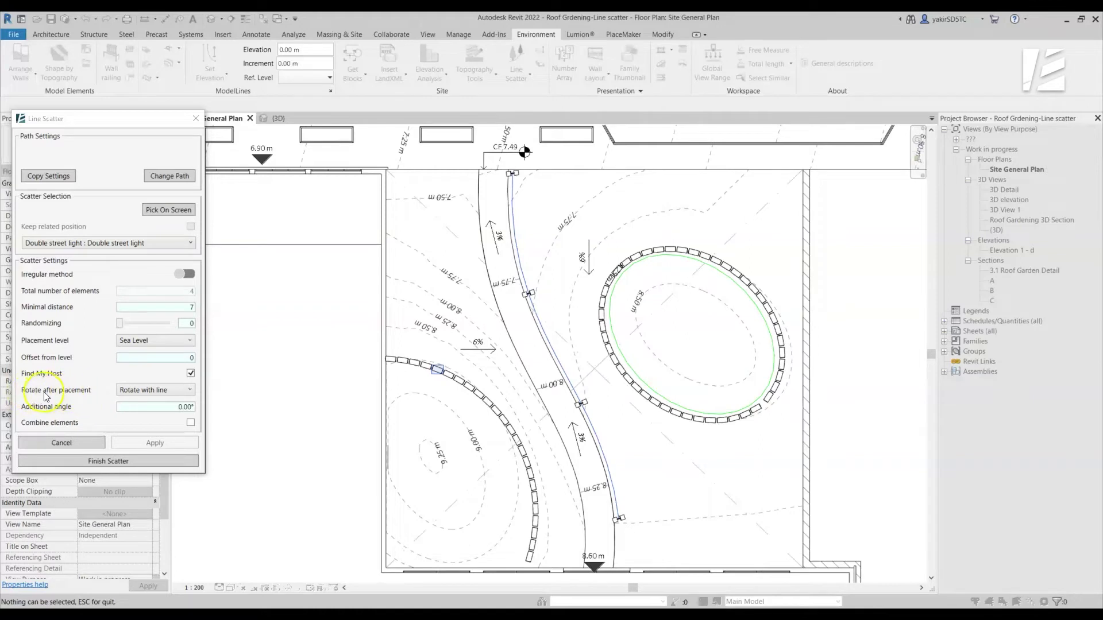
pyautogui.click(150, 395)
pyautogui.click(149, 401)
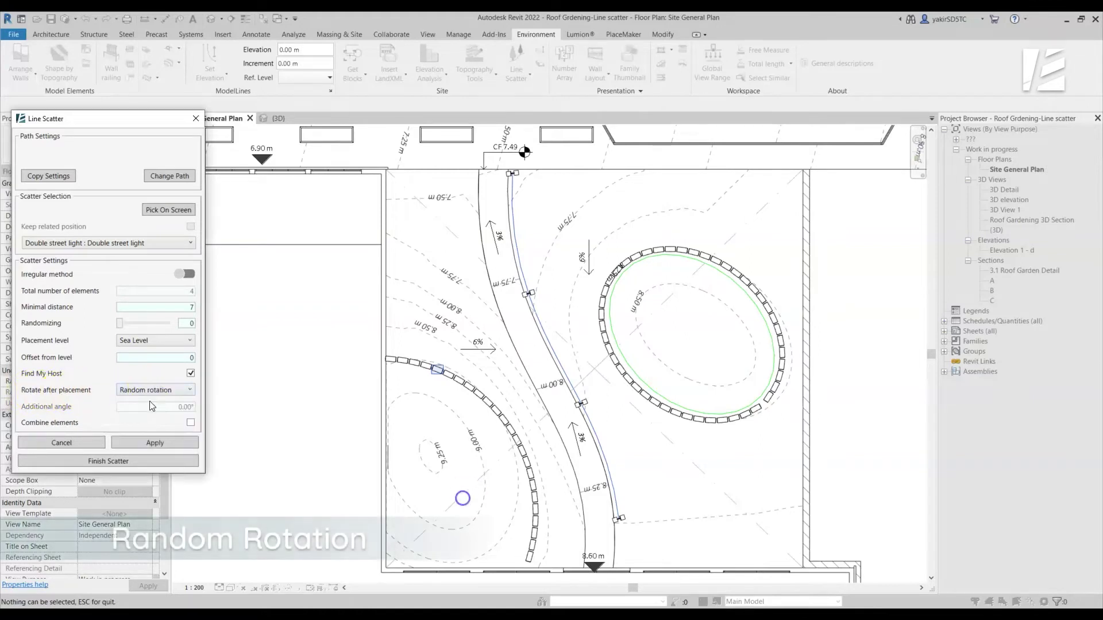
pyautogui.click(161, 440)
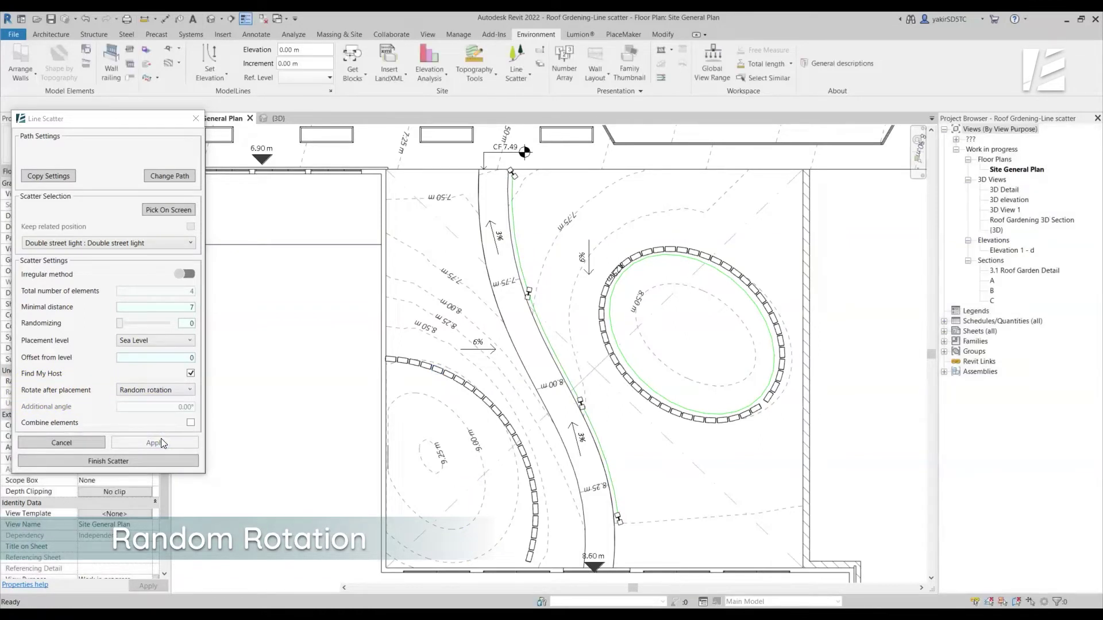
pyautogui.click(167, 392)
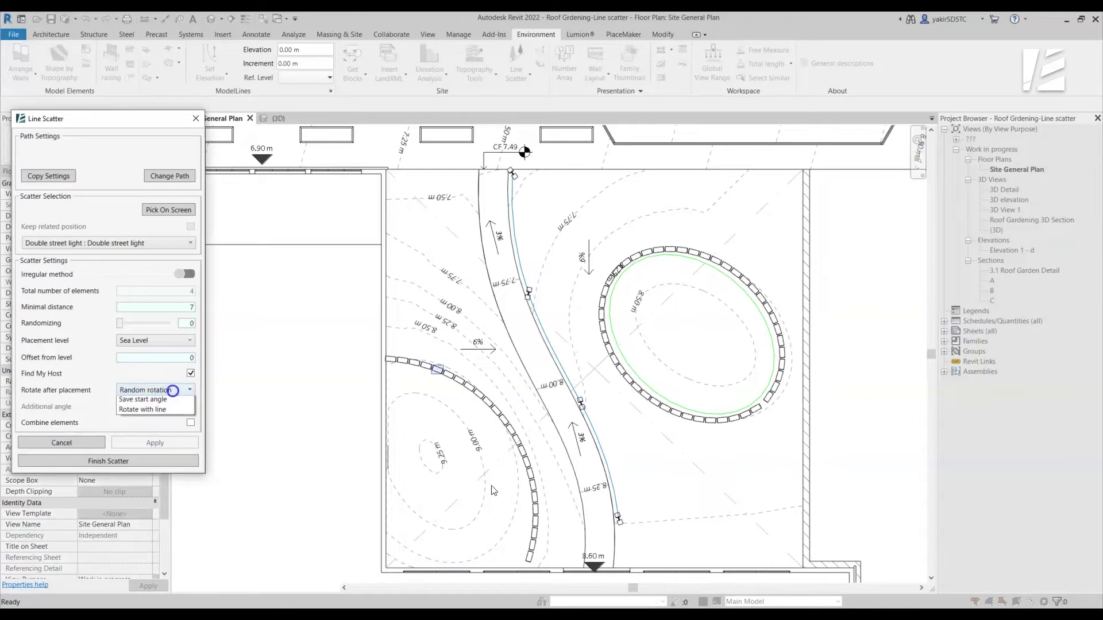
pyautogui.click(135, 413)
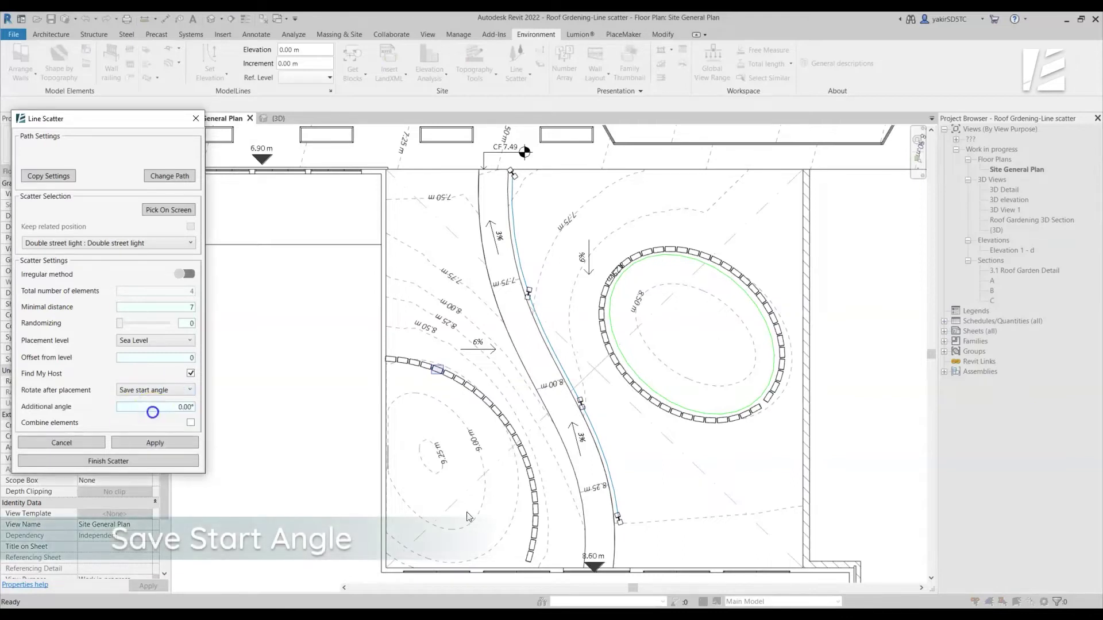
pyautogui.click(156, 442)
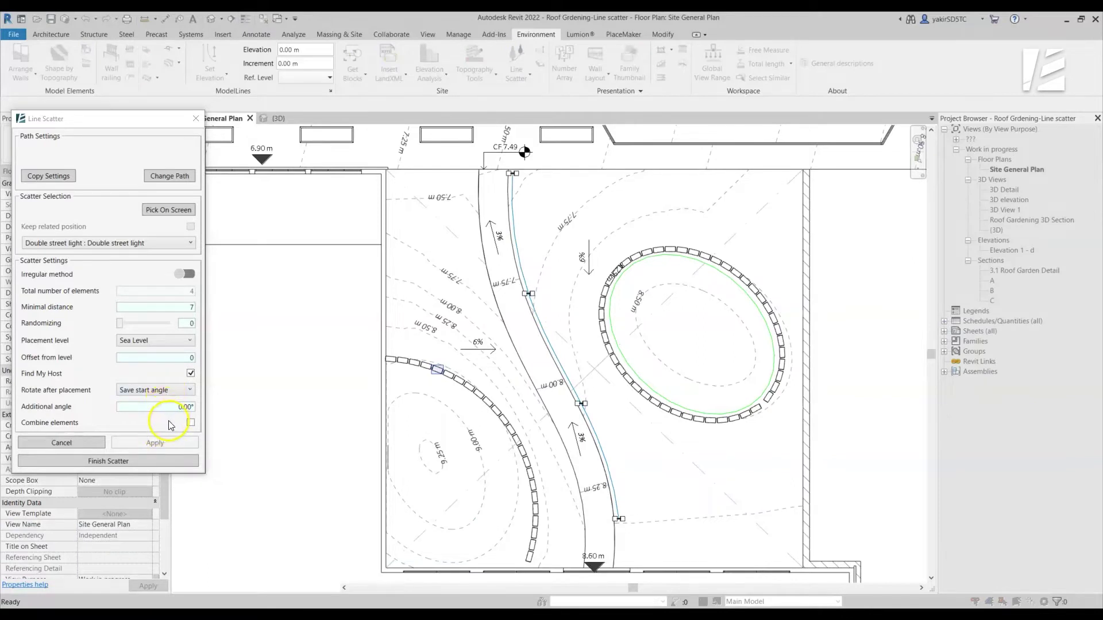
# Step: Rotate the lights with the line and add an Additional angle of 90°
pyautogui.click(174, 393)
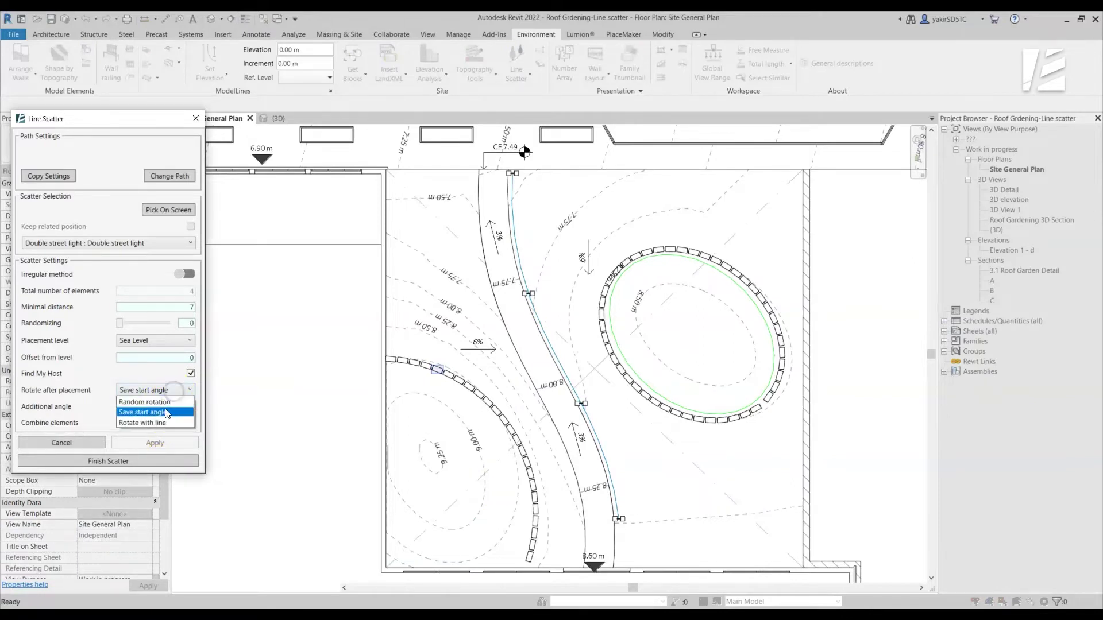
pyautogui.click(153, 423)
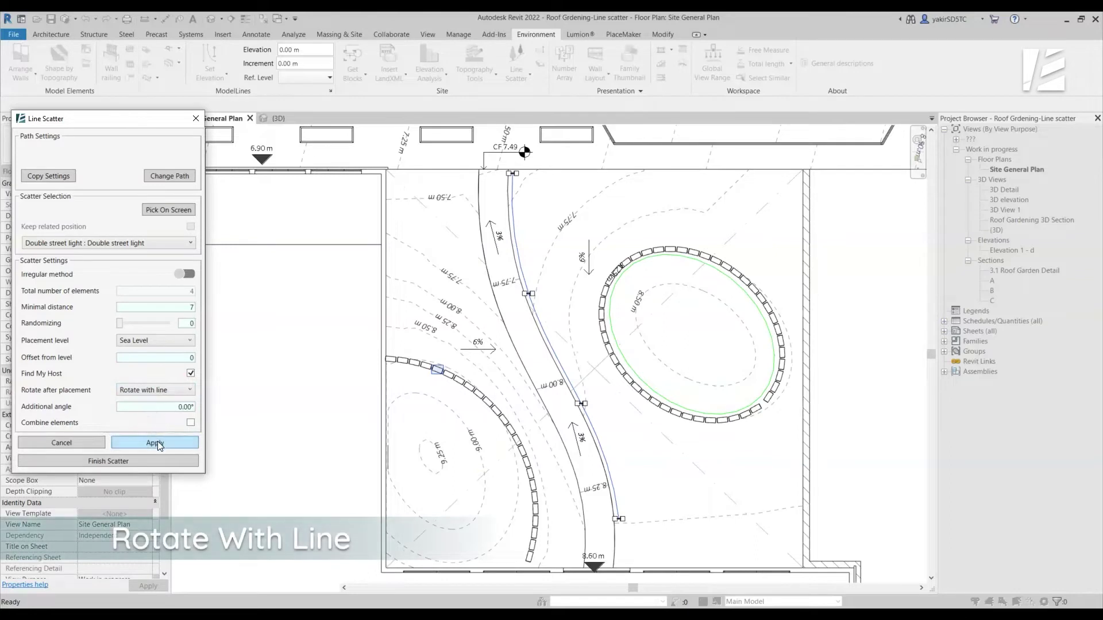
pyautogui.click(156, 444)
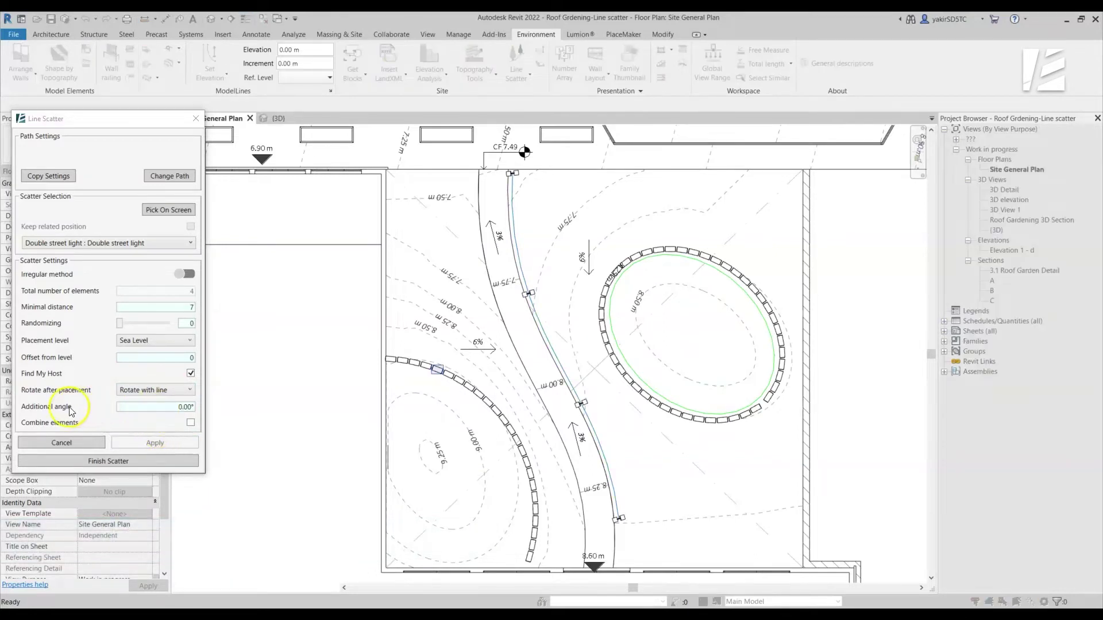
pyautogui.doubleClick(167, 407)
pyautogui.write('90')
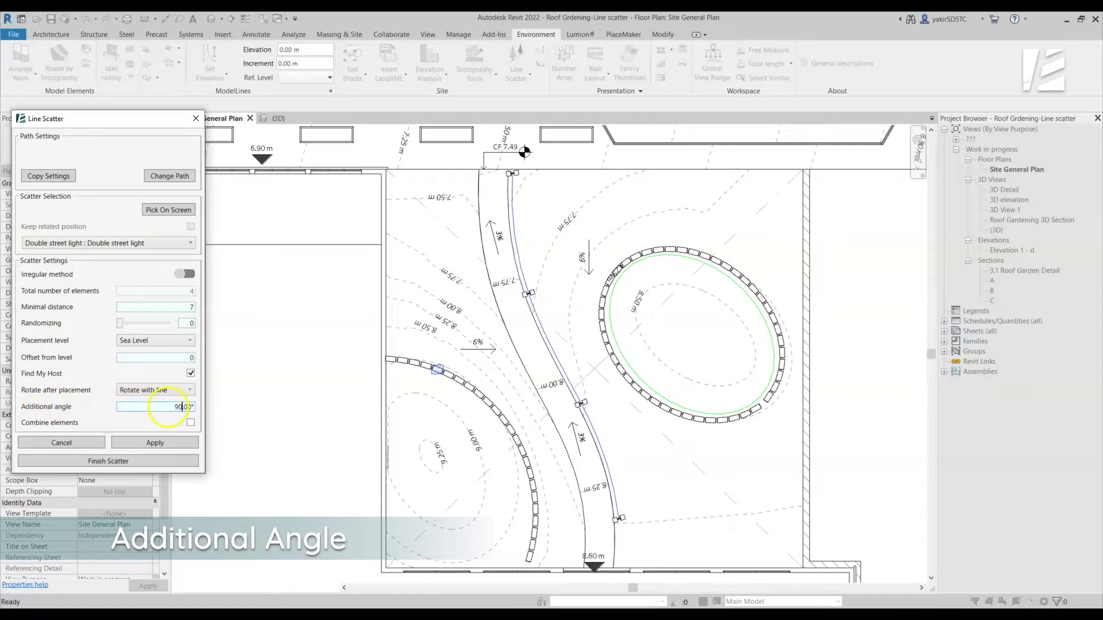
pyautogui.click(153, 441)
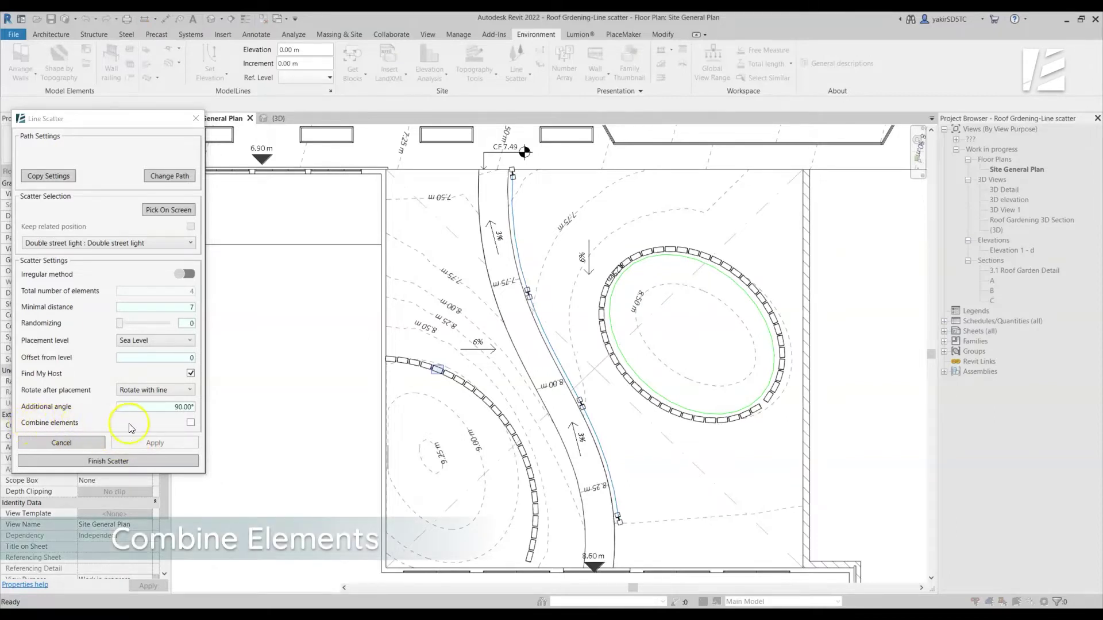
# Step: Combine the street lights into one element, apply, and finish the scatter
pyautogui.click(191, 423)
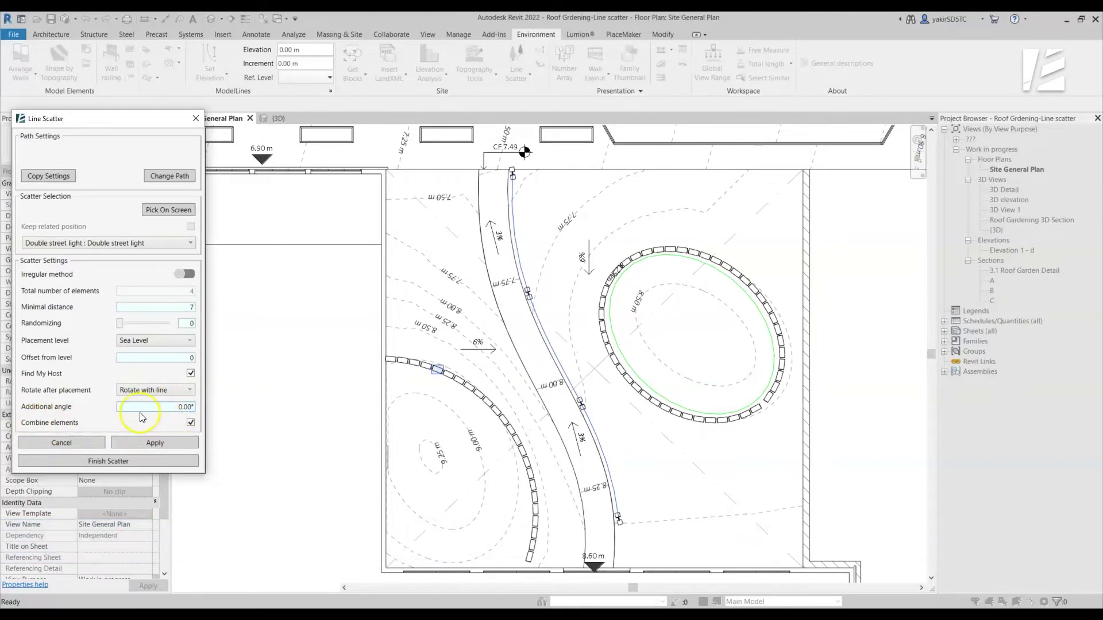
pyautogui.click(150, 443)
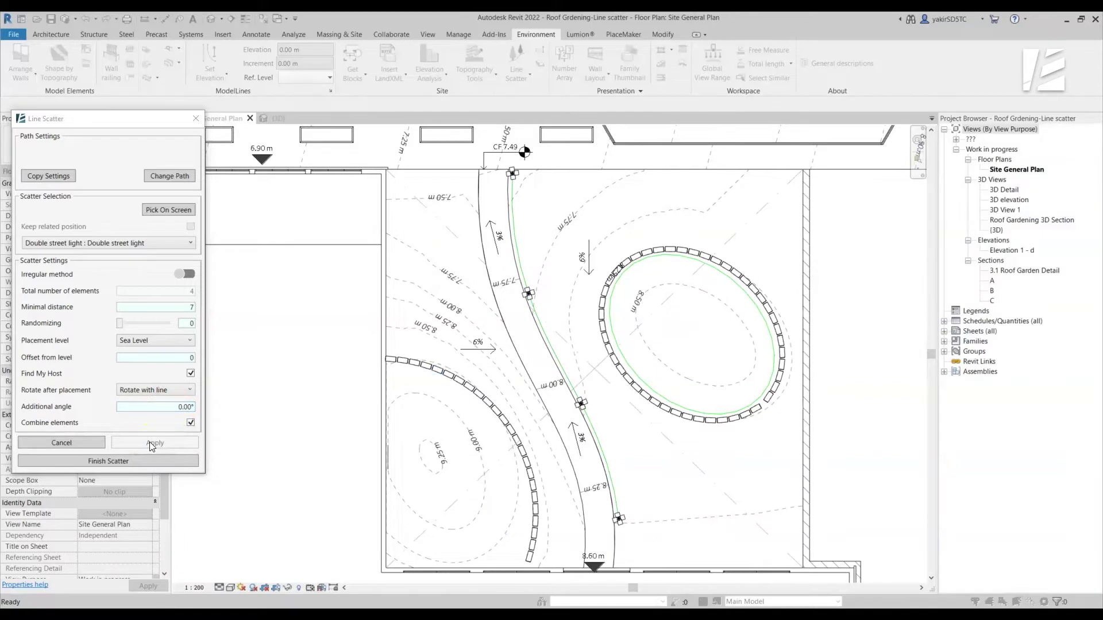
pyautogui.click(115, 463)
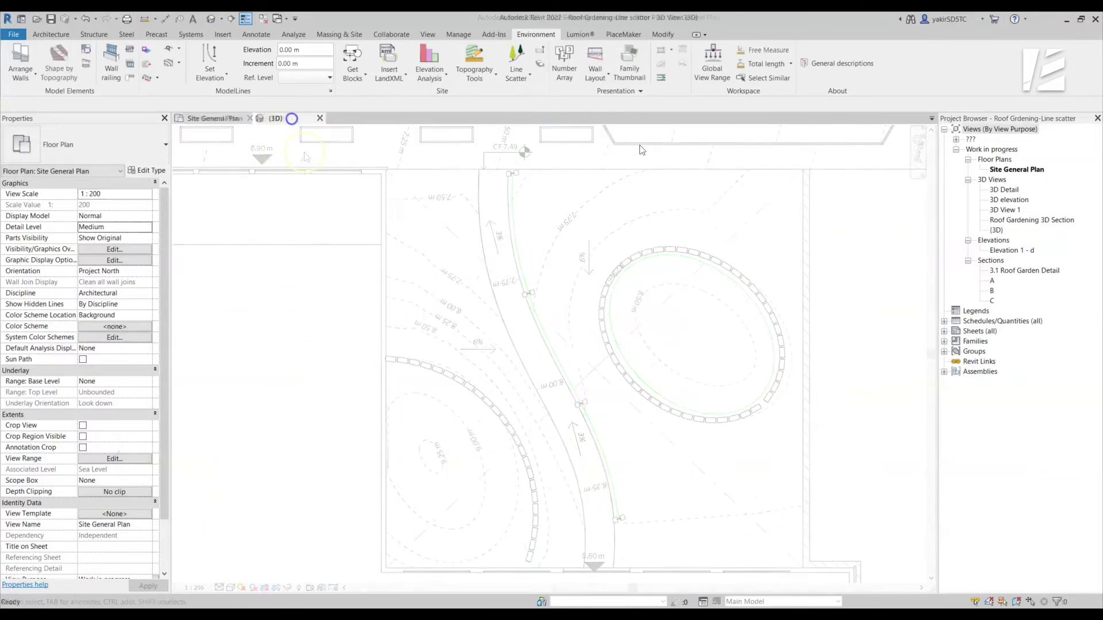
# Step: Inspect the Group of Double street light model group in the 3D view
pyautogui.click(290, 118)
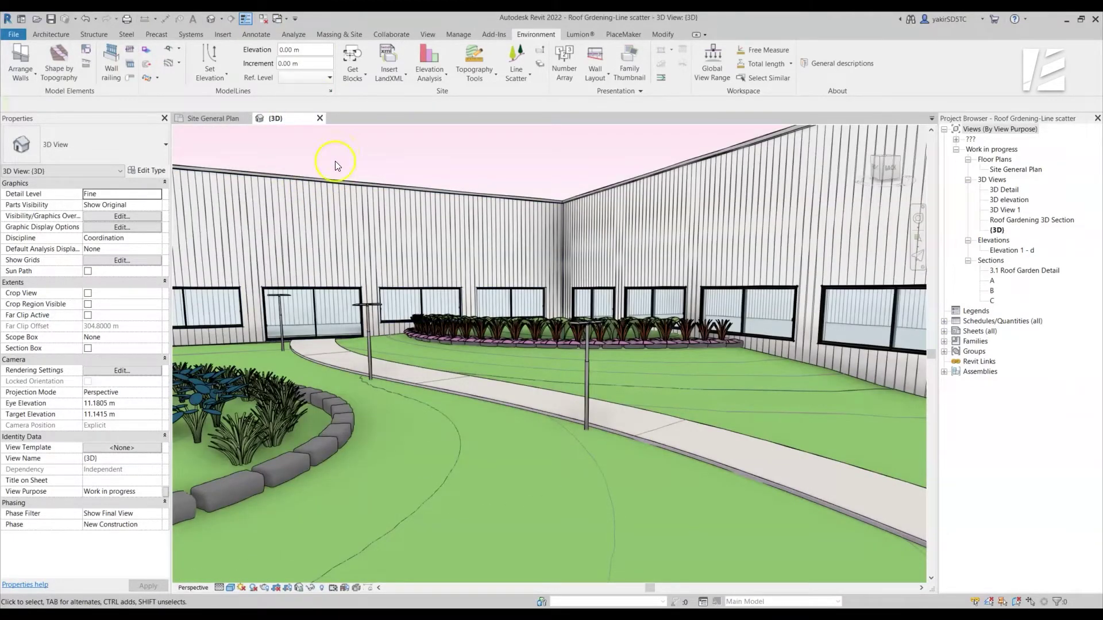
pyautogui.click(366, 326)
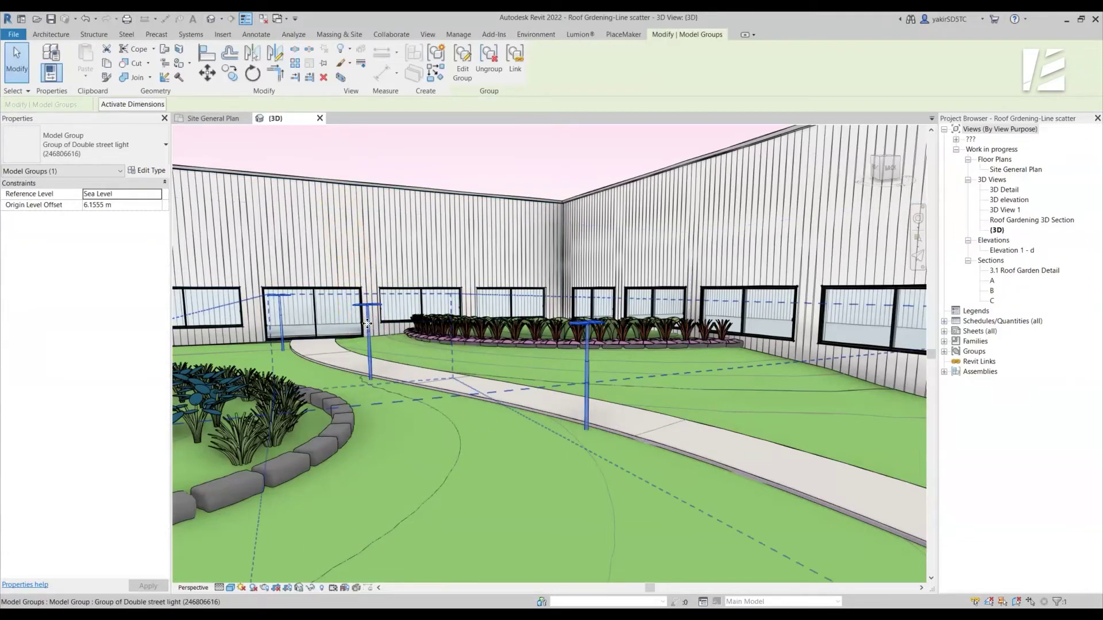
pyautogui.click(406, 227)
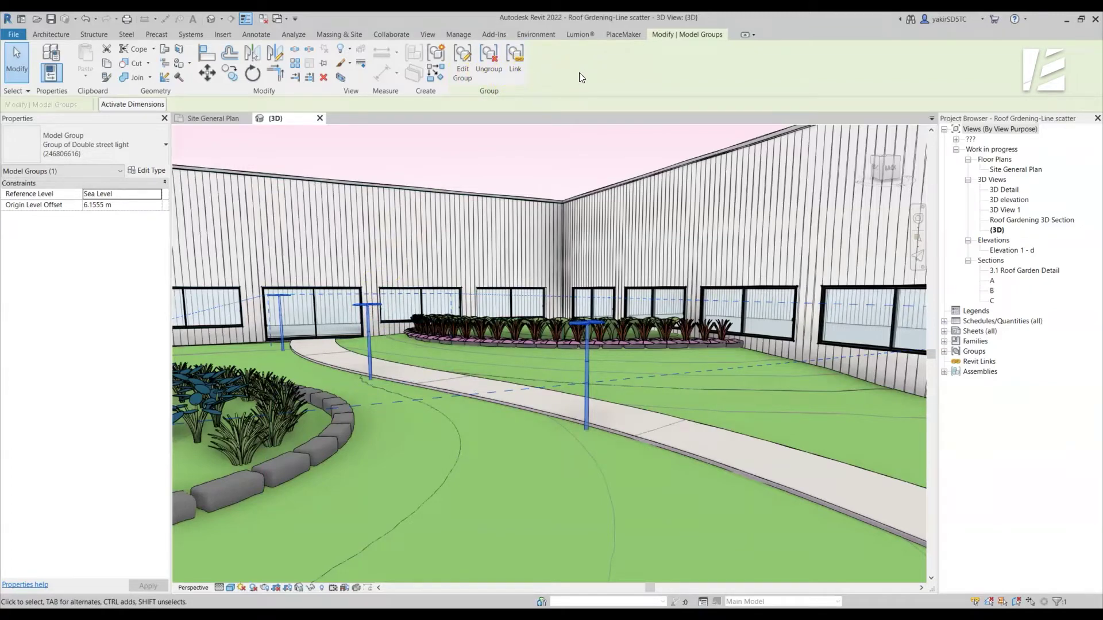
pyautogui.click(532, 33)
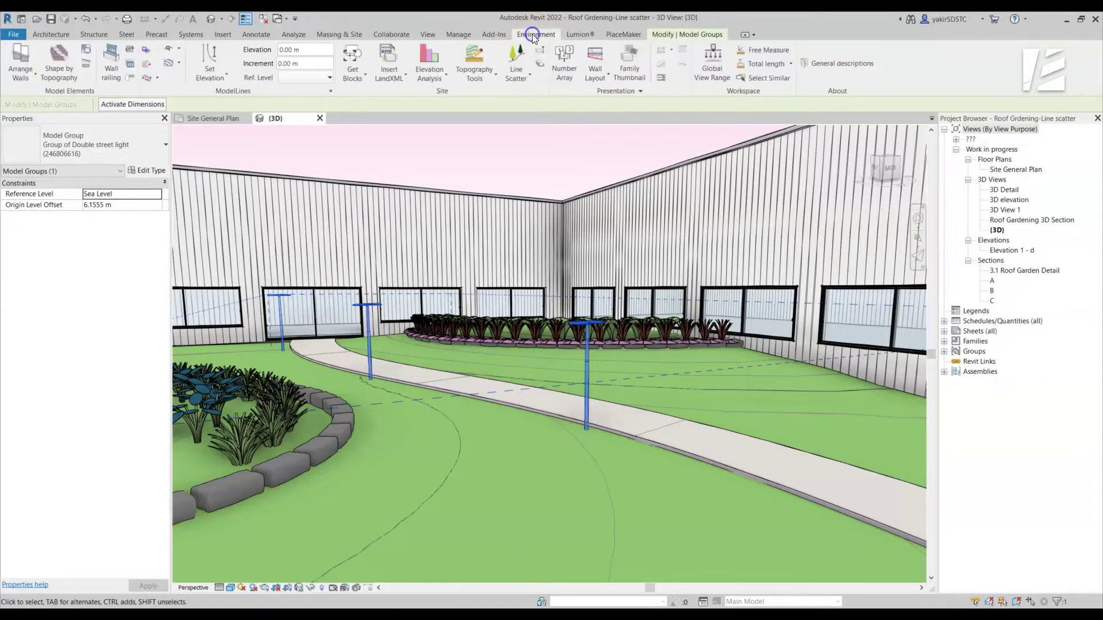
# Step: Load the existing street-light group via Select Existing and apply its walkway path
pyautogui.click(520, 63)
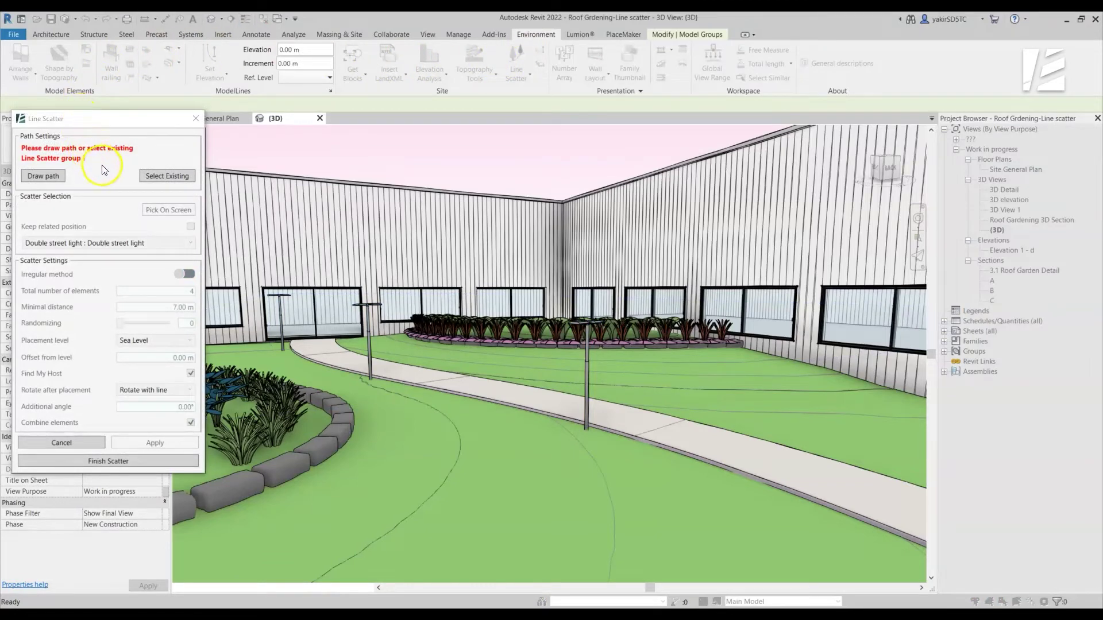
pyautogui.click(170, 177)
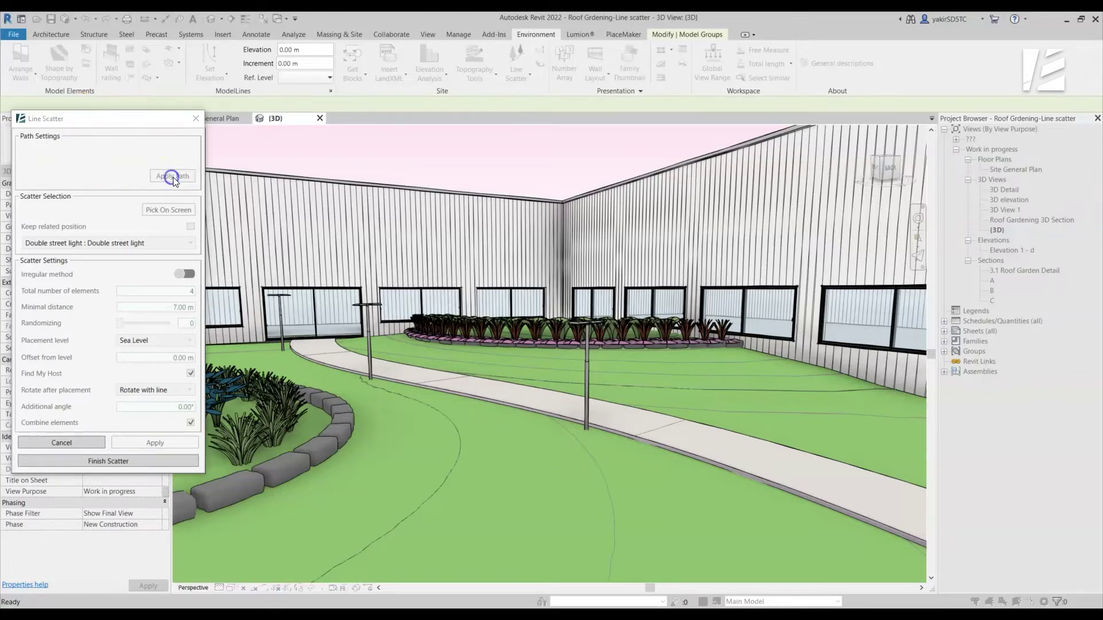
pyautogui.click(368, 310)
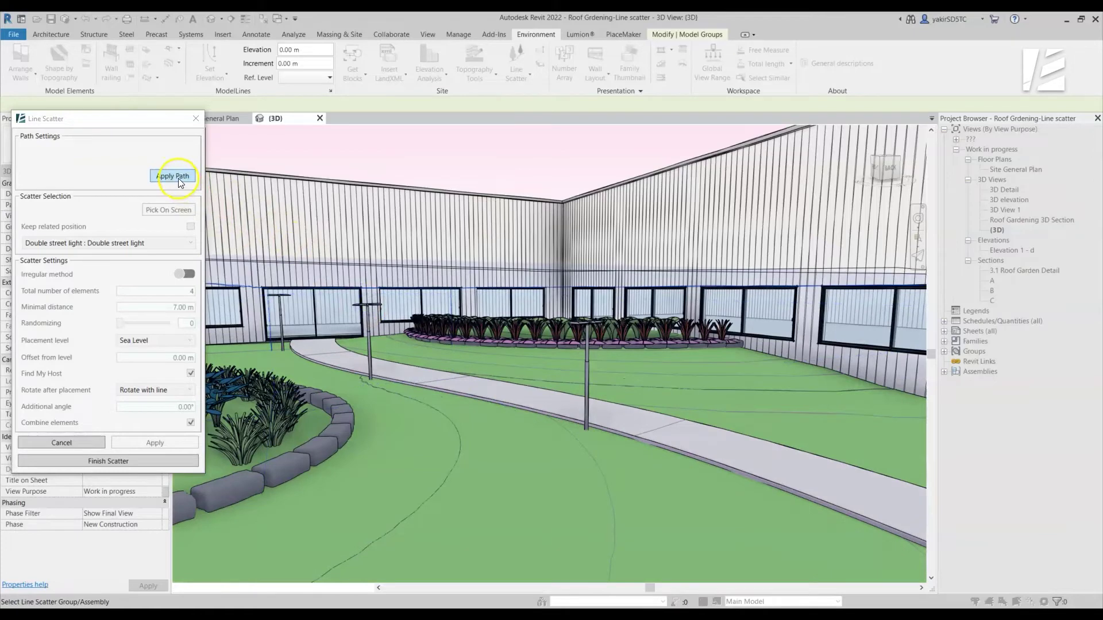
pyautogui.click(178, 177)
pyautogui.click(224, 118)
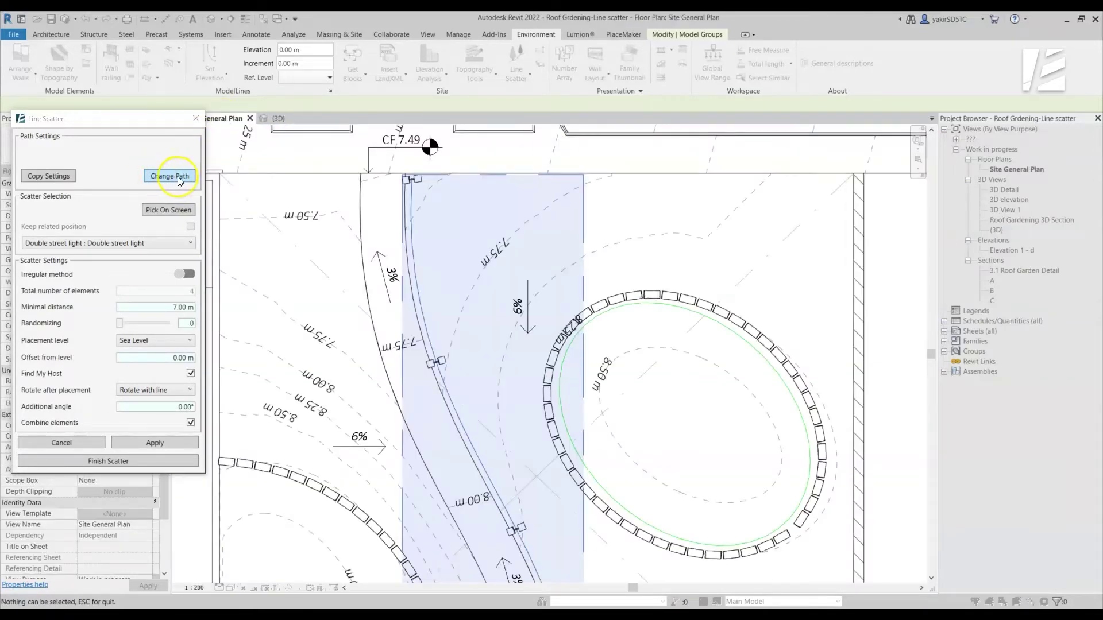
# Step: Extend the street-light scatter path by adding the top edge line
pyautogui.click(179, 178)
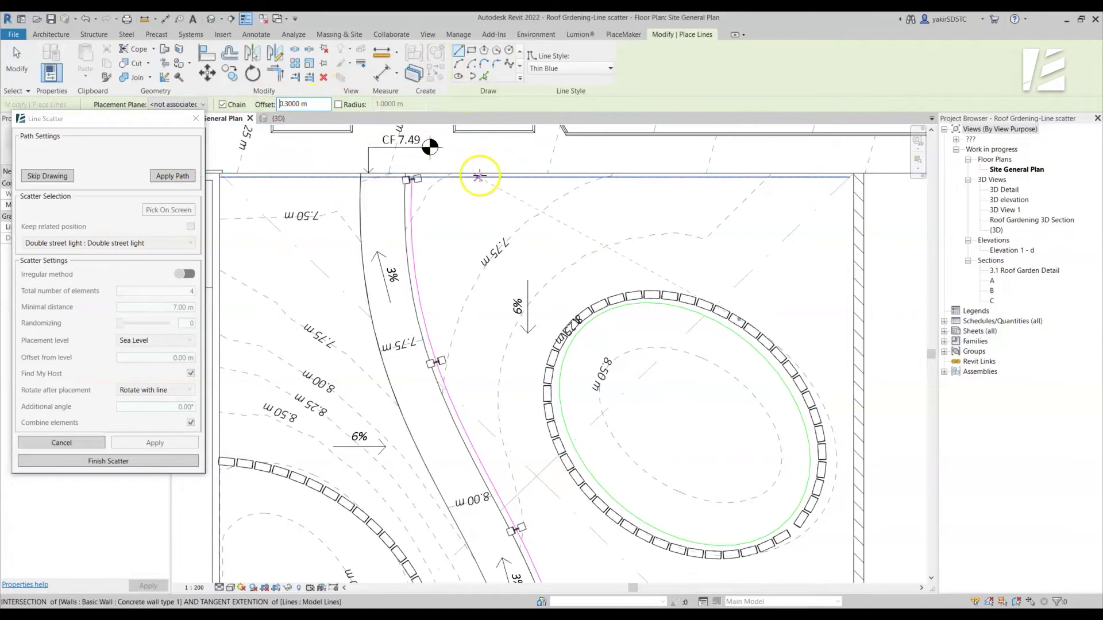
pyautogui.click(486, 79)
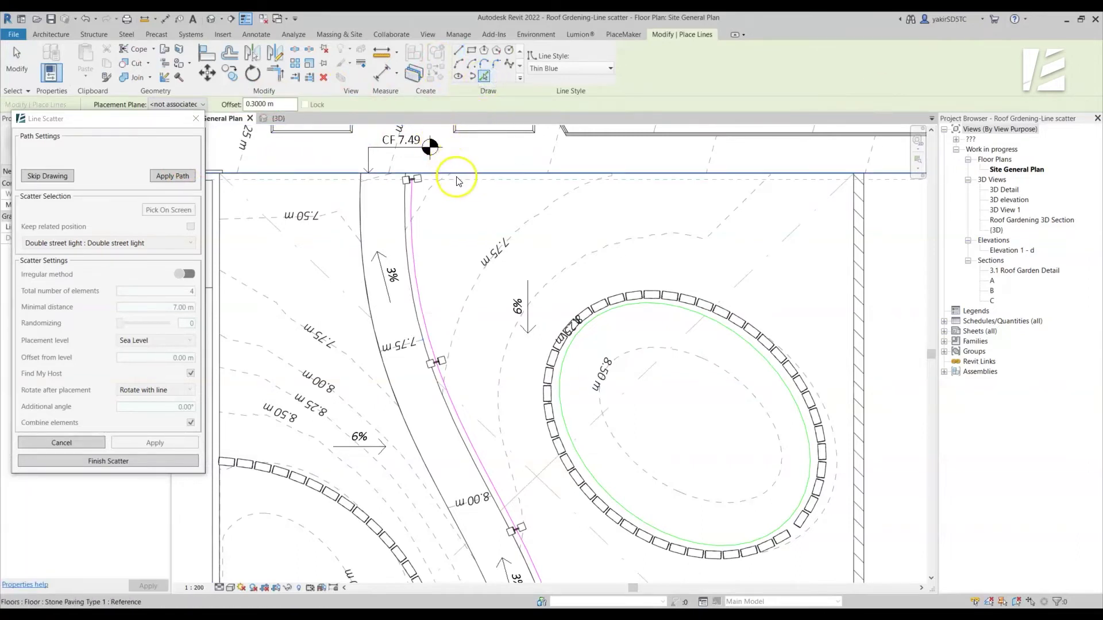
pyautogui.press('Escape')
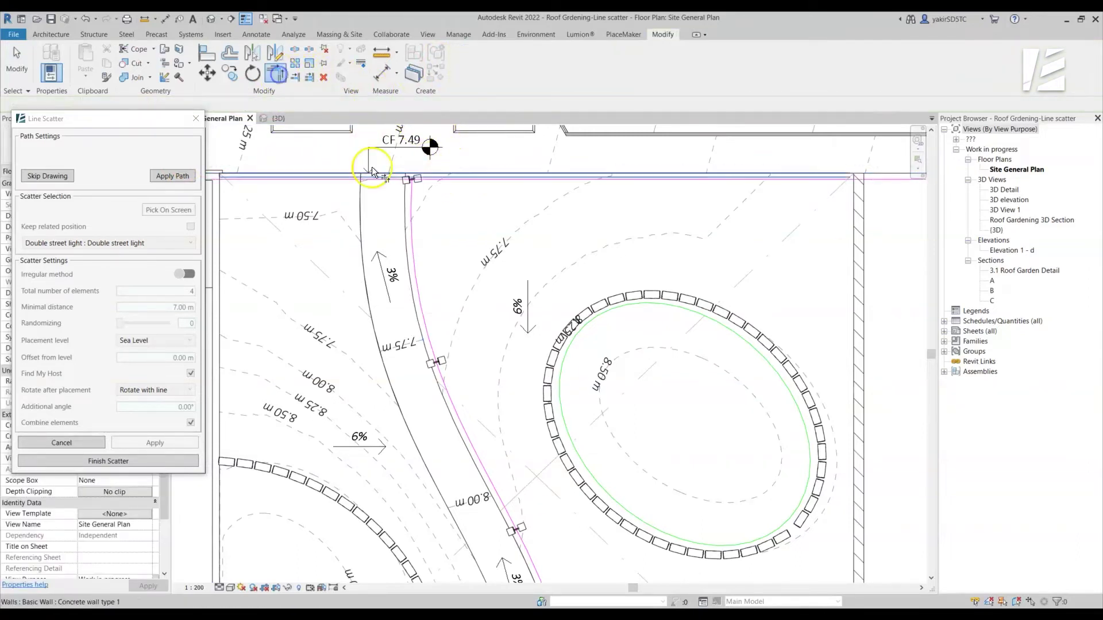
pyautogui.click(163, 180)
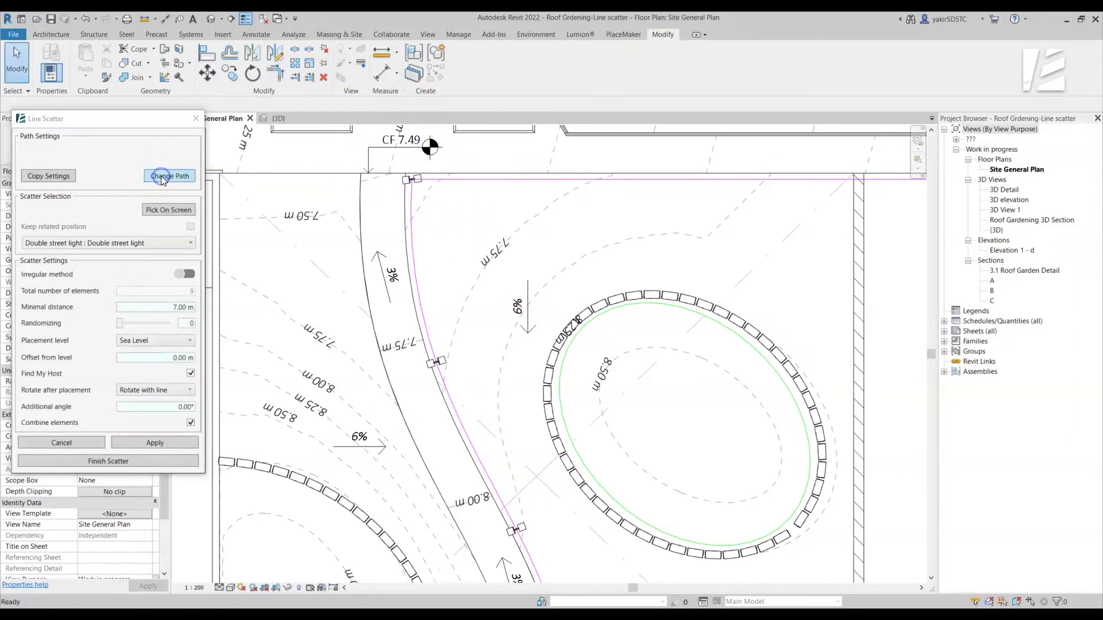
pyautogui.click(138, 441)
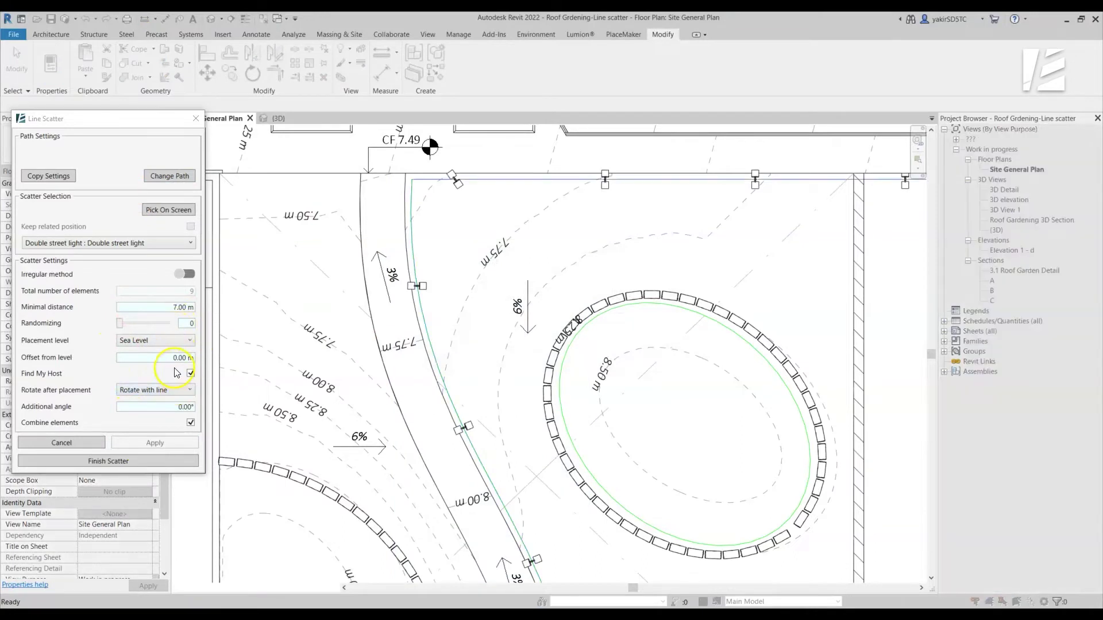
# Step: Respace the street lights at an 8 m minimal distance and finish the scatter
pyautogui.click(176, 308)
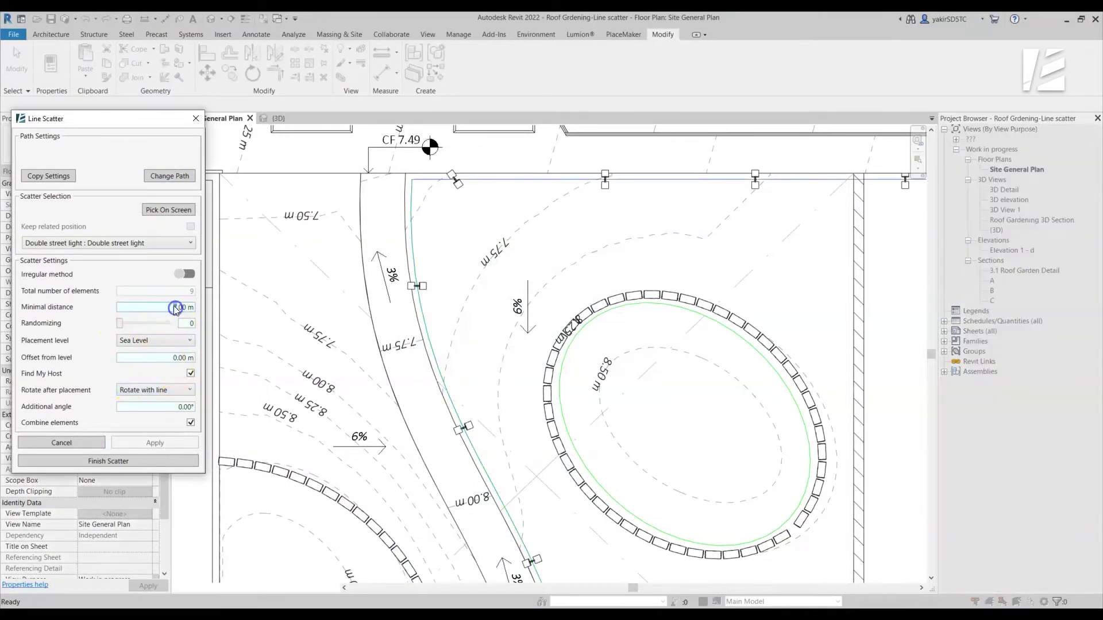
pyautogui.press('BackSpace')
pyautogui.write('8')
pyautogui.click(147, 443)
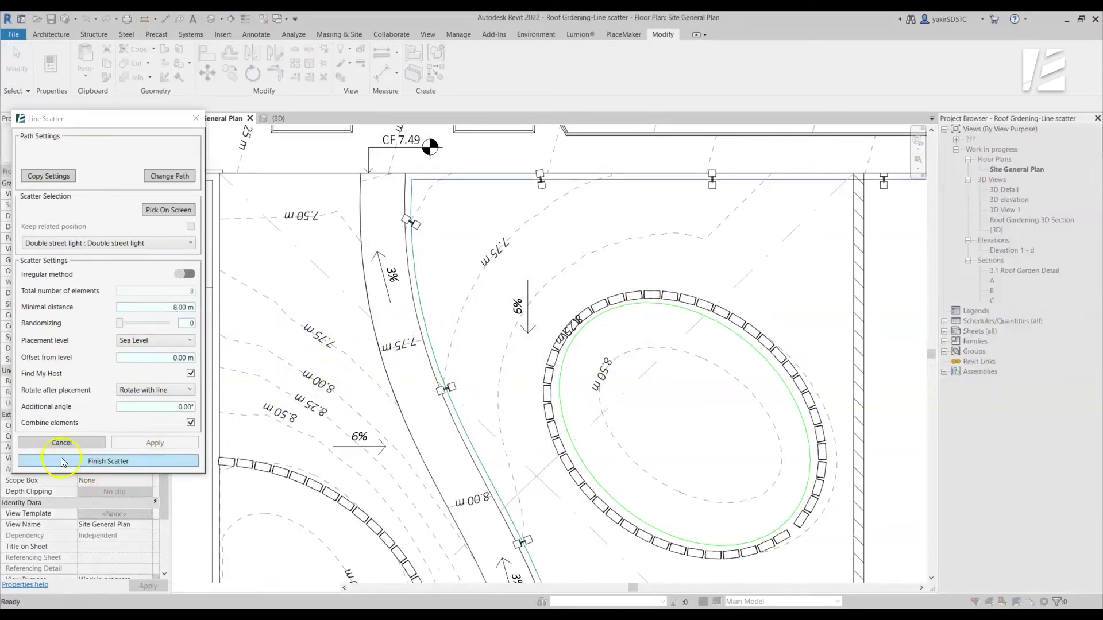
pyautogui.click(34, 461)
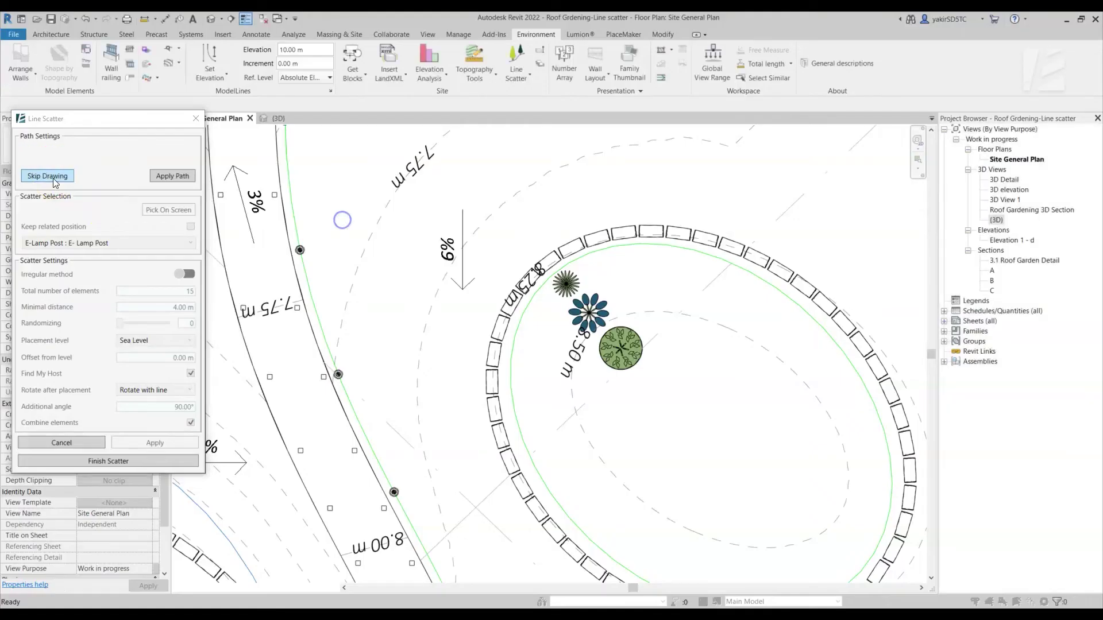
# Step: Scatter the picked grass shrub around the elliptical planter path
pyautogui.click(172, 175)
pyautogui.click(168, 210)
pyautogui.click(566, 284)
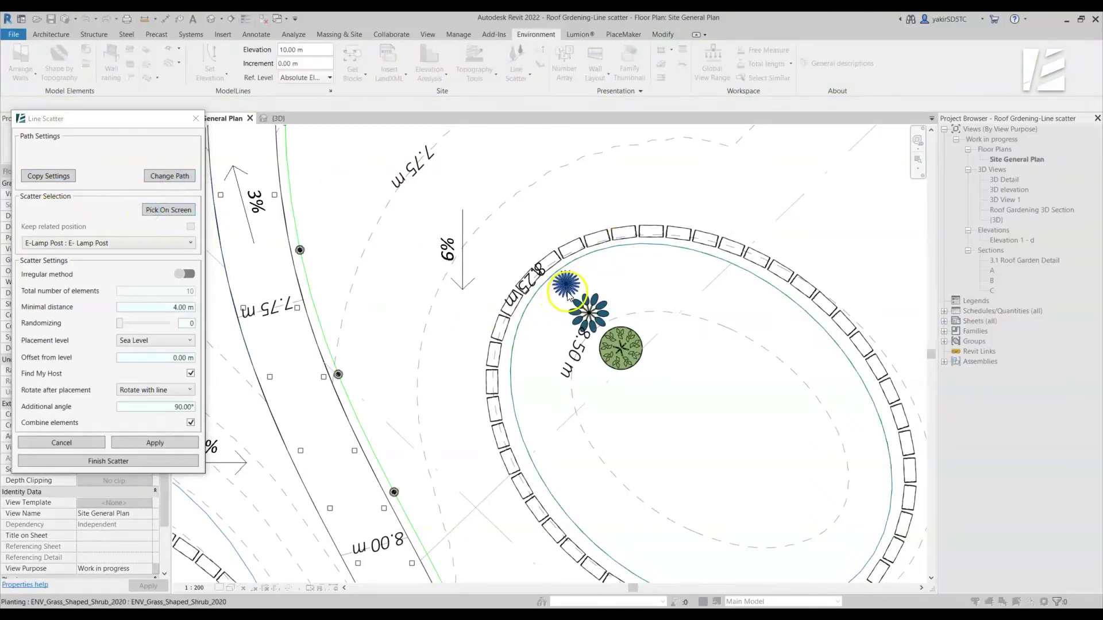
pyautogui.click(164, 443)
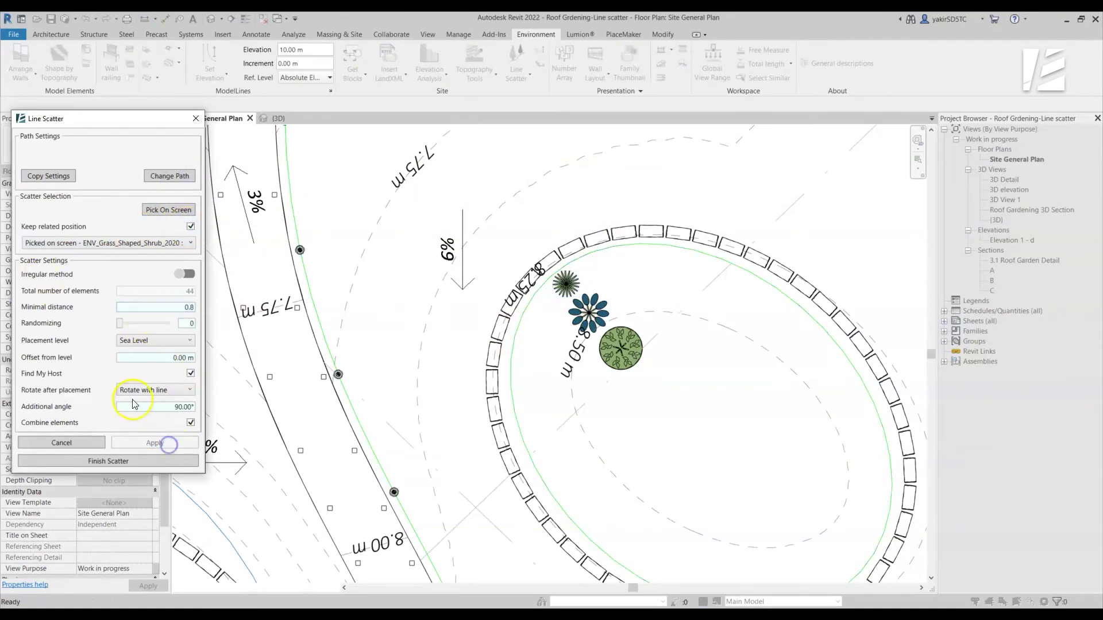
pyautogui.click(155, 443)
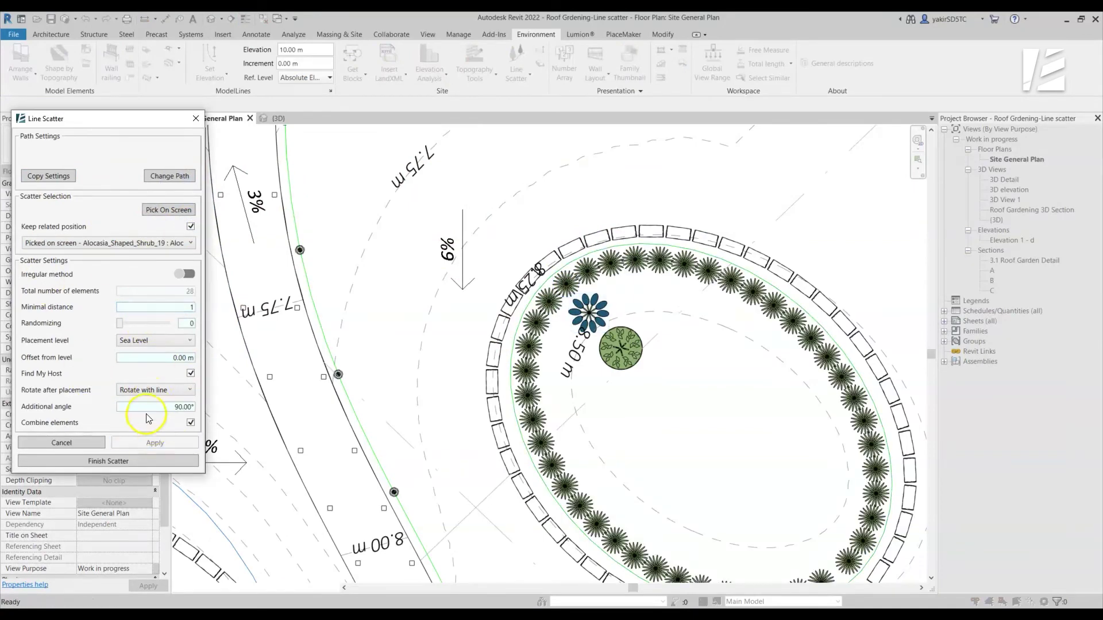
pyautogui.click(86, 461)
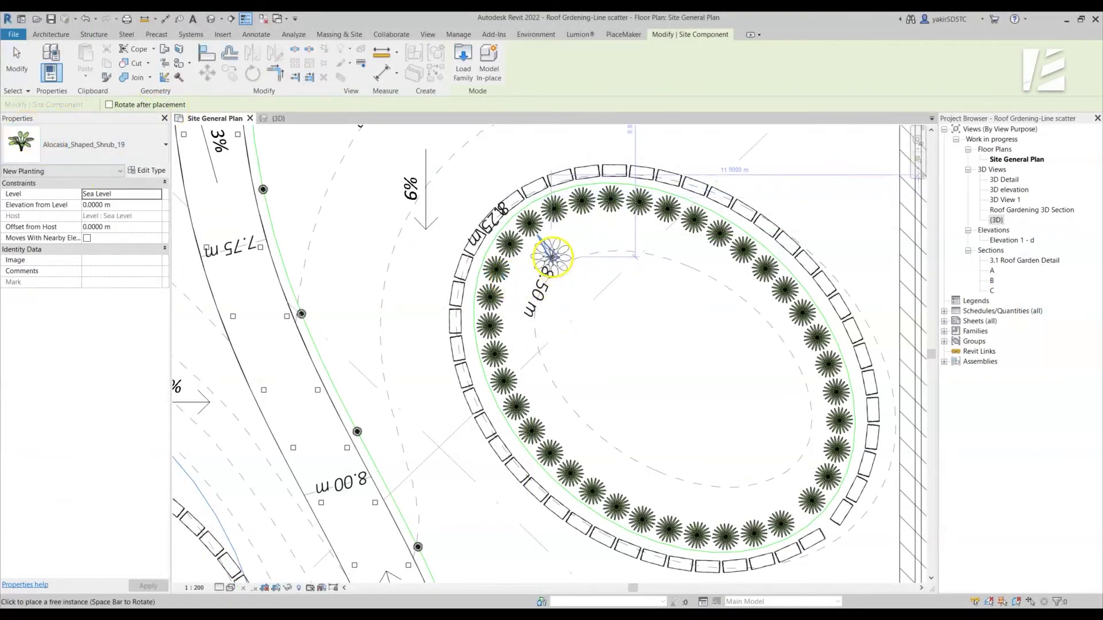
# Step: Place one Alocasia_Shaped_Shrub_19 inside the planter ring
pyautogui.click(551, 255)
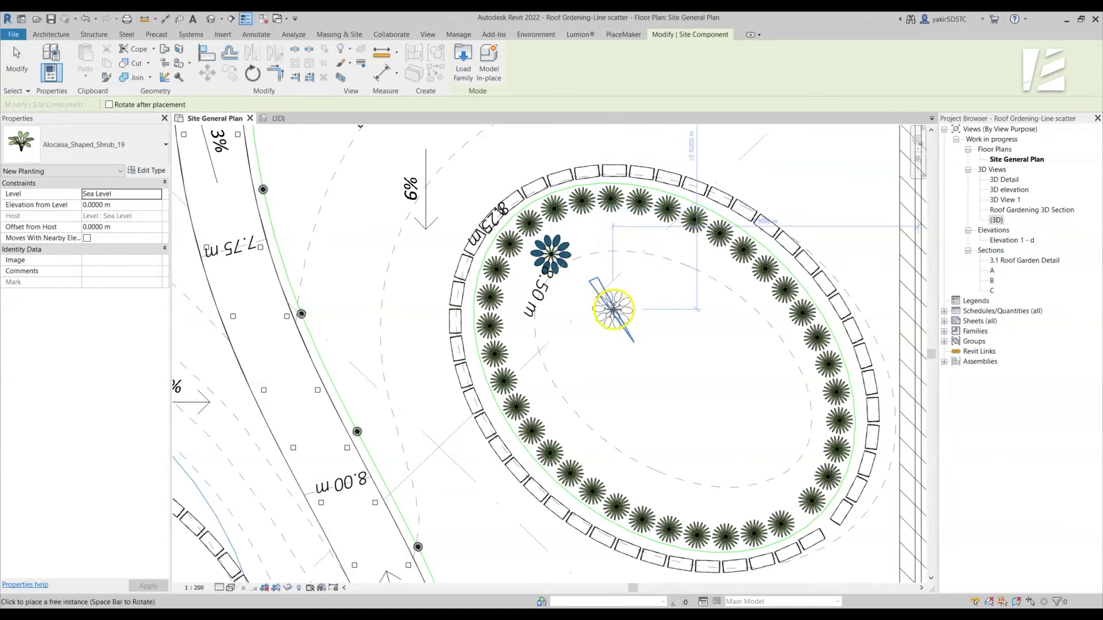
pyautogui.press('Escape')
pyautogui.press('Escape')
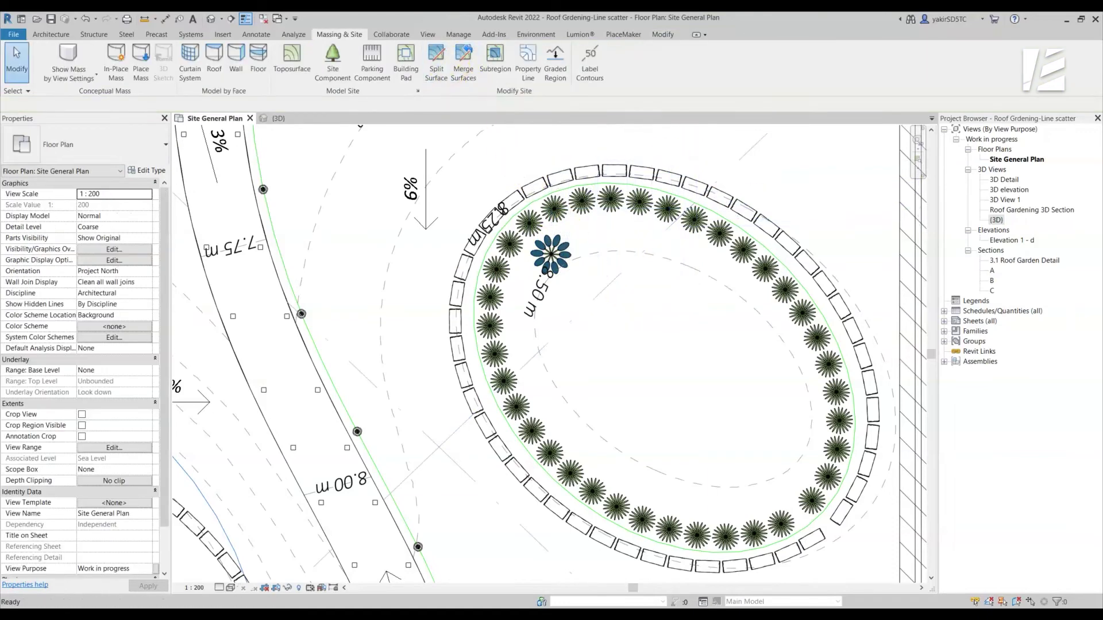
pyautogui.click(536, 34)
# Step: Start a new Line Scatter using the planter's inner ellipse as its path
pyautogui.click(529, 75)
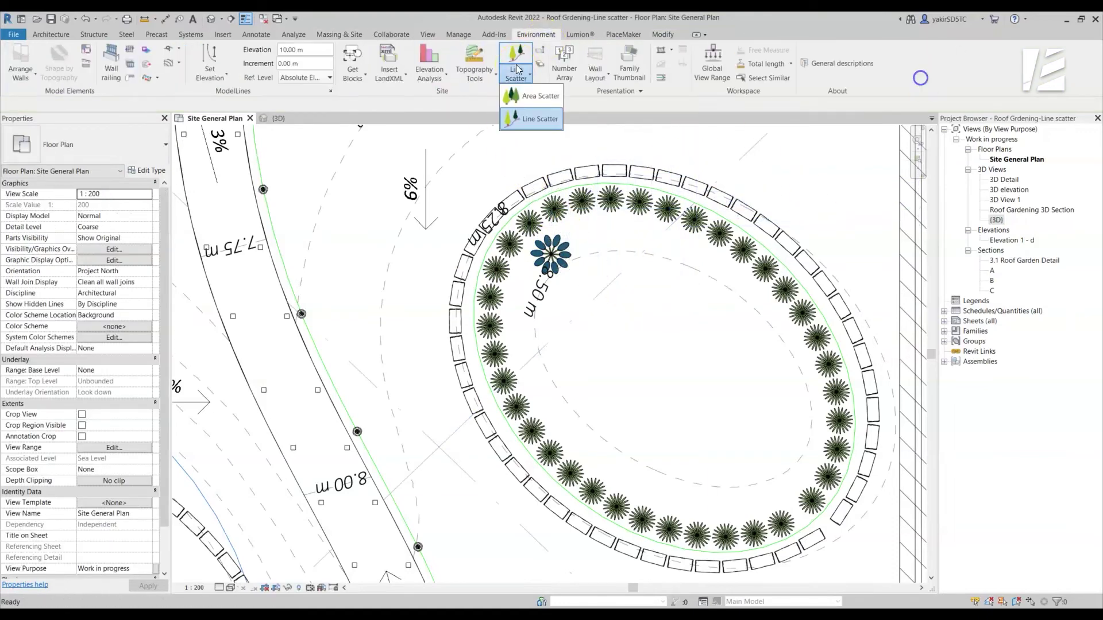
pyautogui.click(525, 113)
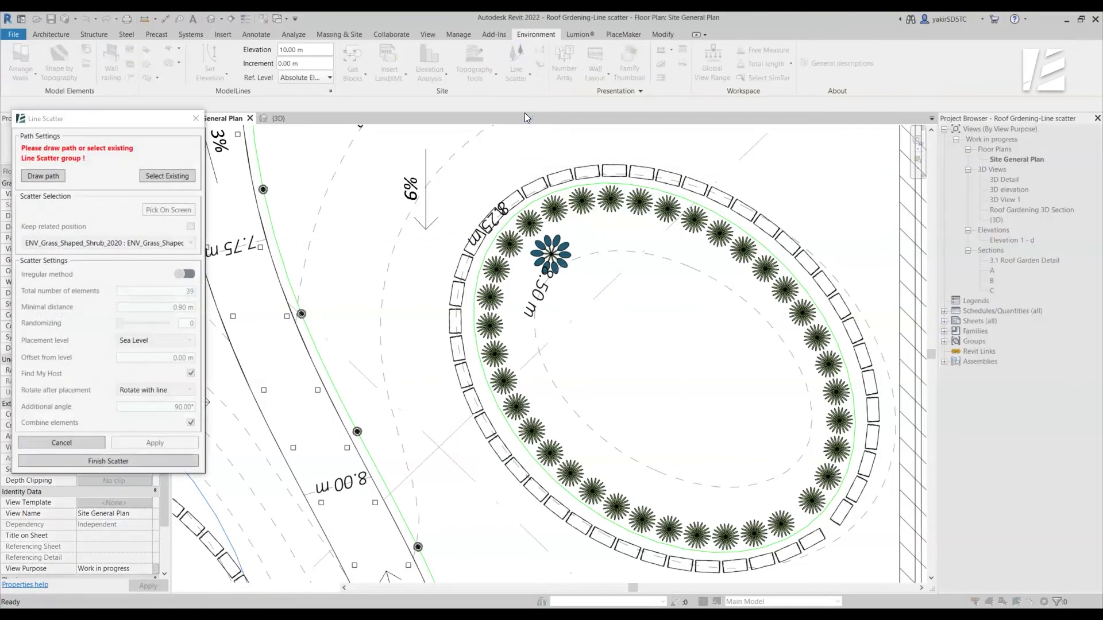
pyautogui.click(35, 175)
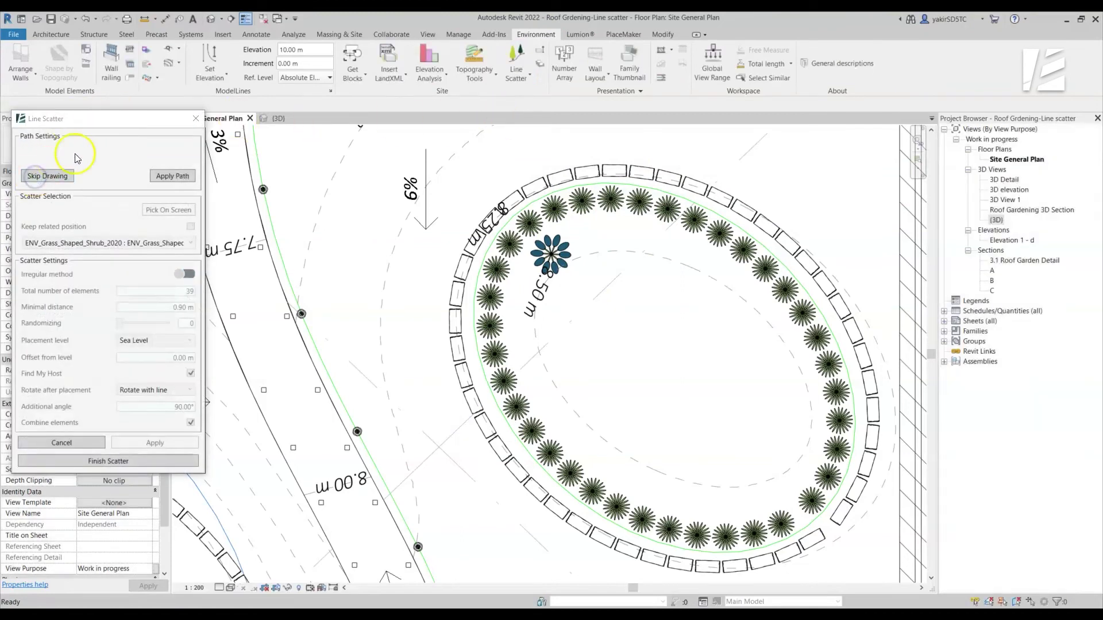
pyautogui.click(486, 77)
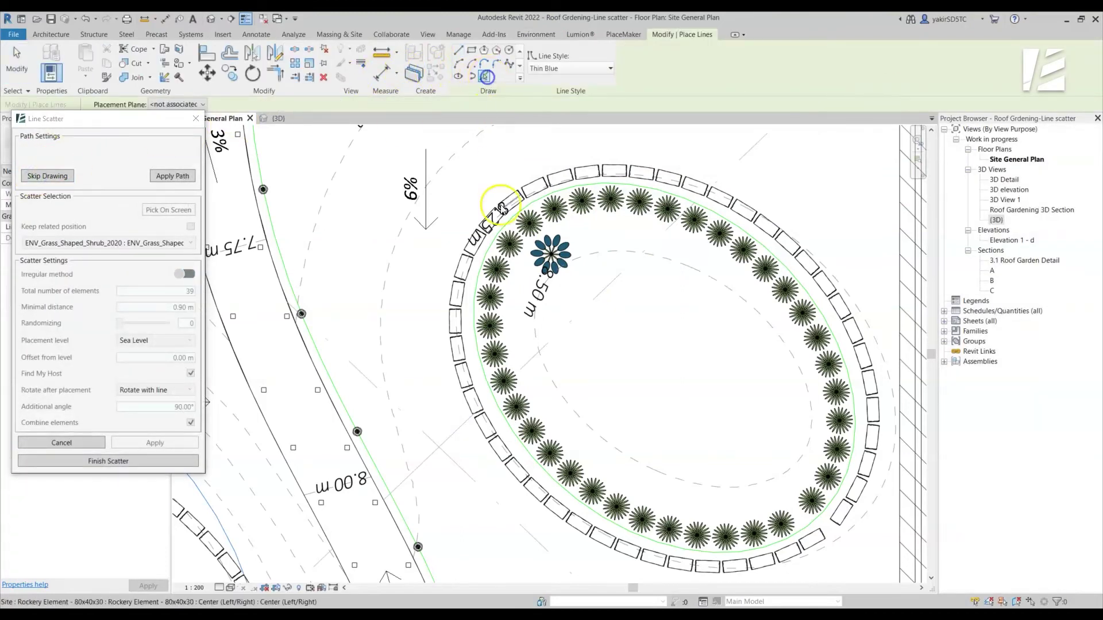
pyautogui.click(489, 250)
pyautogui.click(167, 176)
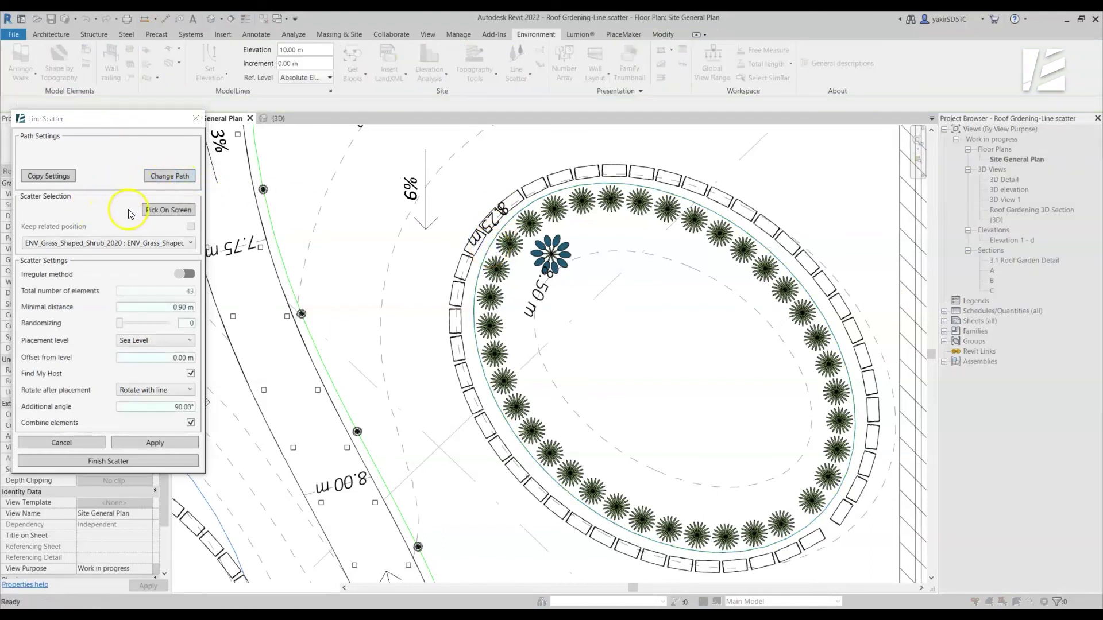
# Step: Scatter the Alocasia shrub along it, keeping related position, at 1 m minimal distance
pyautogui.click(181, 210)
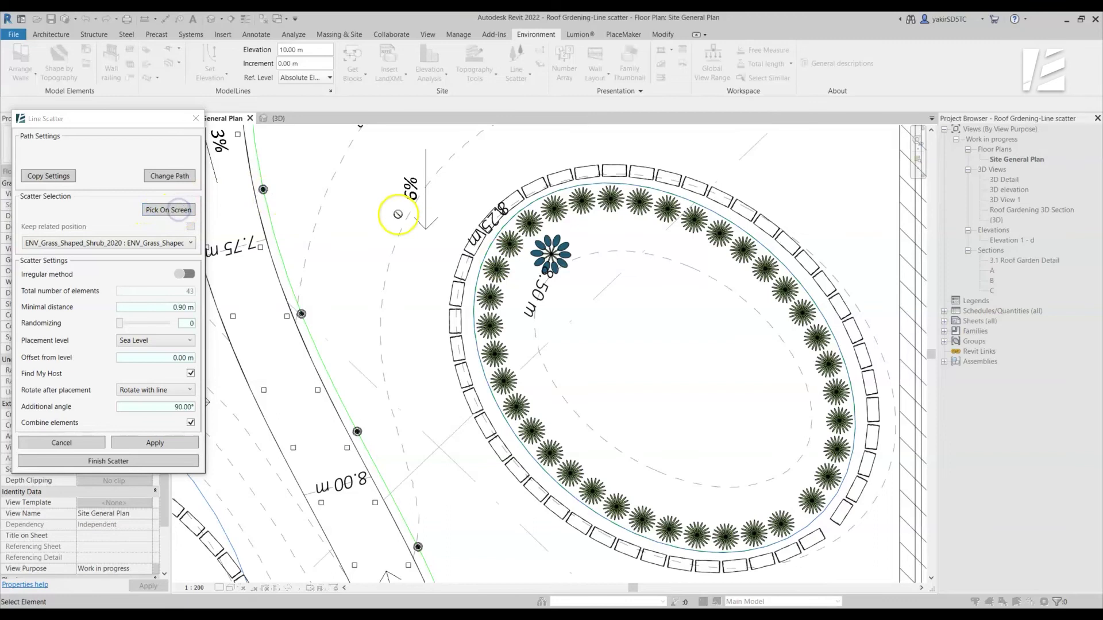
pyautogui.click(550, 245)
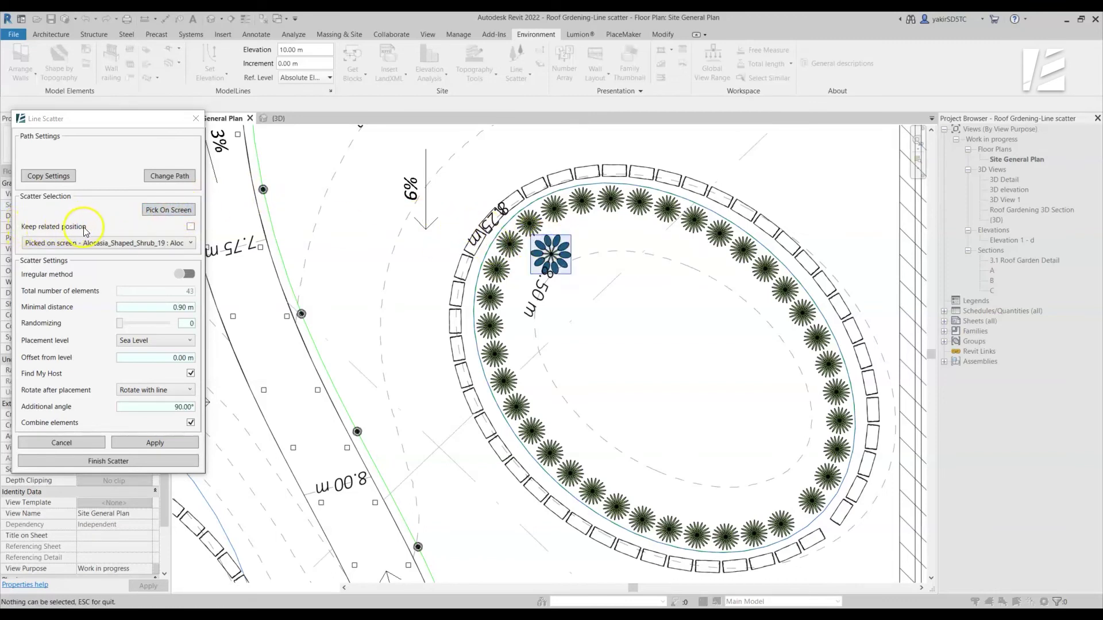
pyautogui.click(190, 226)
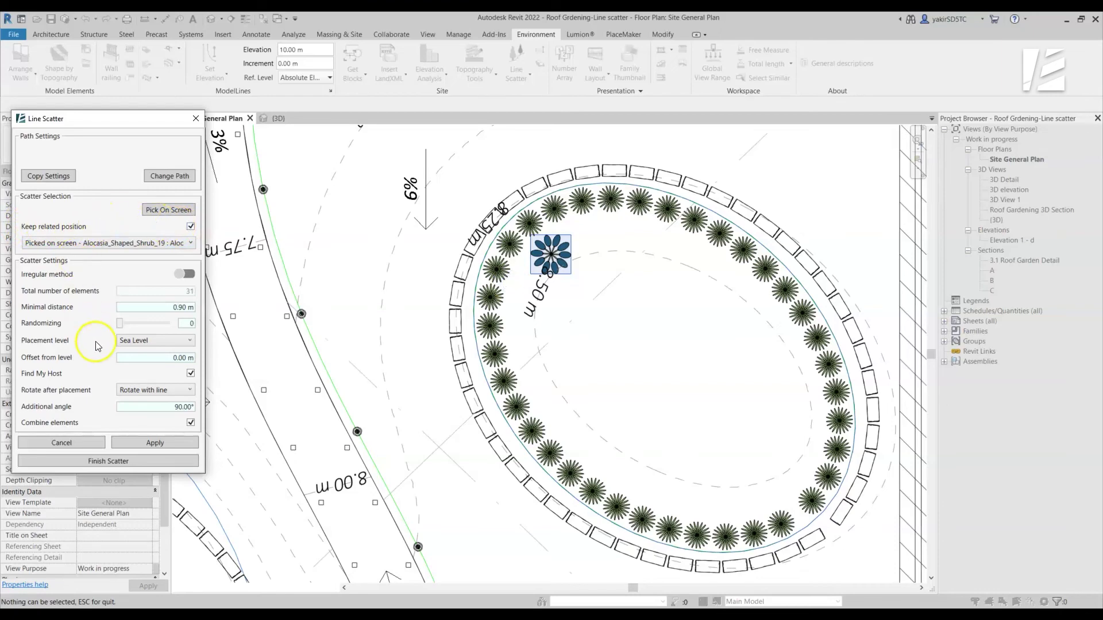
pyautogui.click(150, 444)
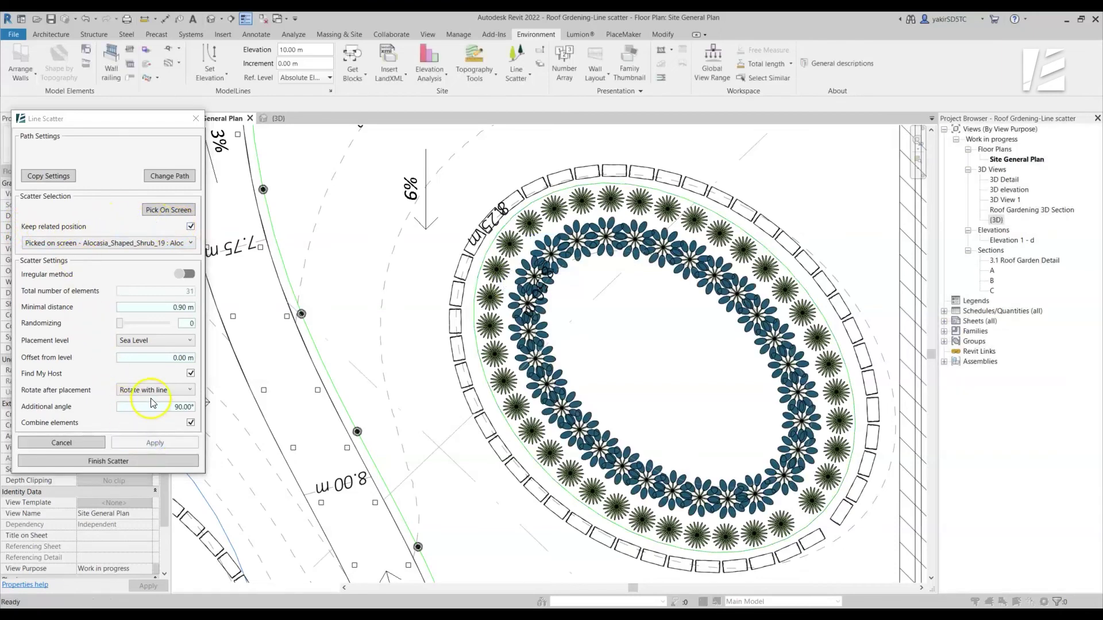
pyautogui.click(164, 307)
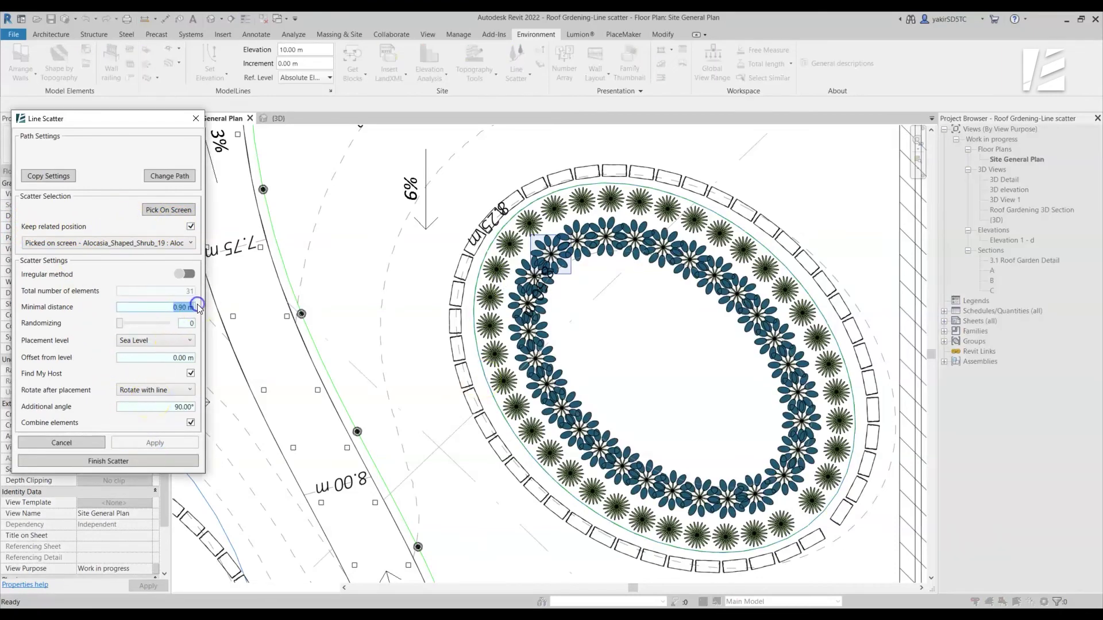
pyautogui.write('1')
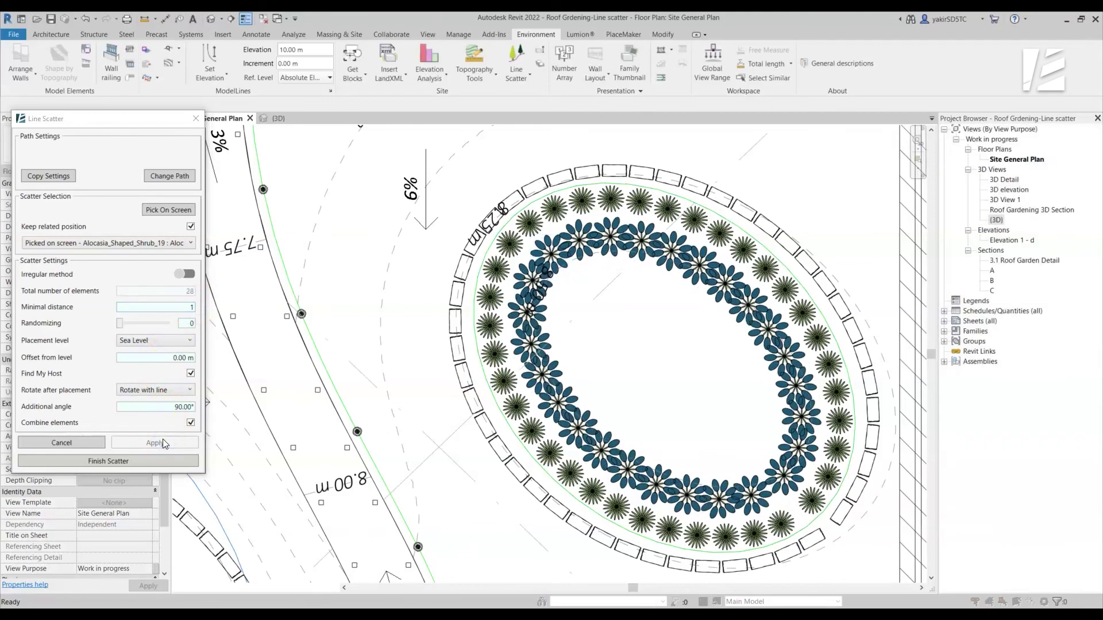